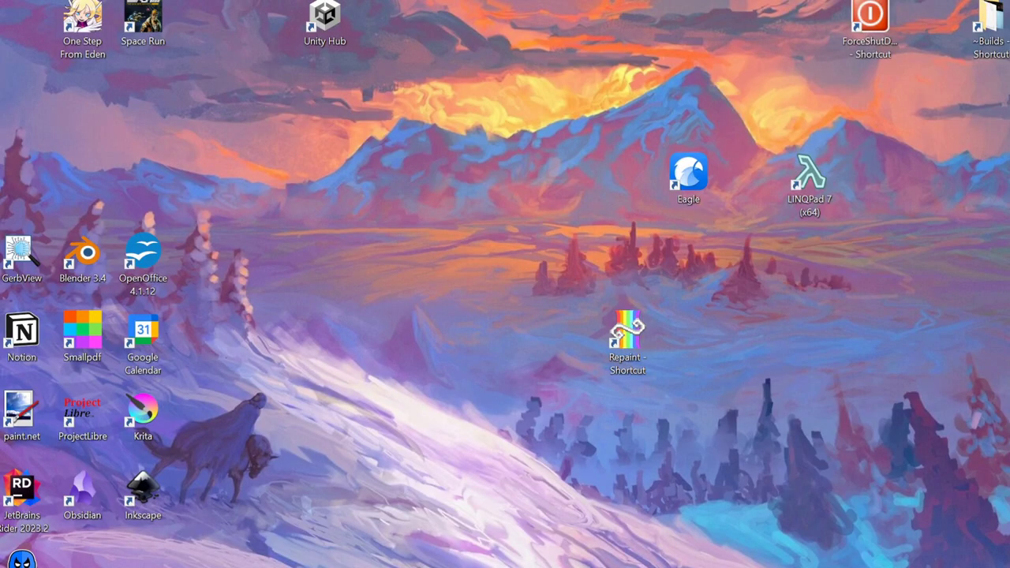
# Launch Repaint and arrange the Brush DNA panel and the other panels around the edges of the canvas.
pyautogui.doubleClick(627, 341)
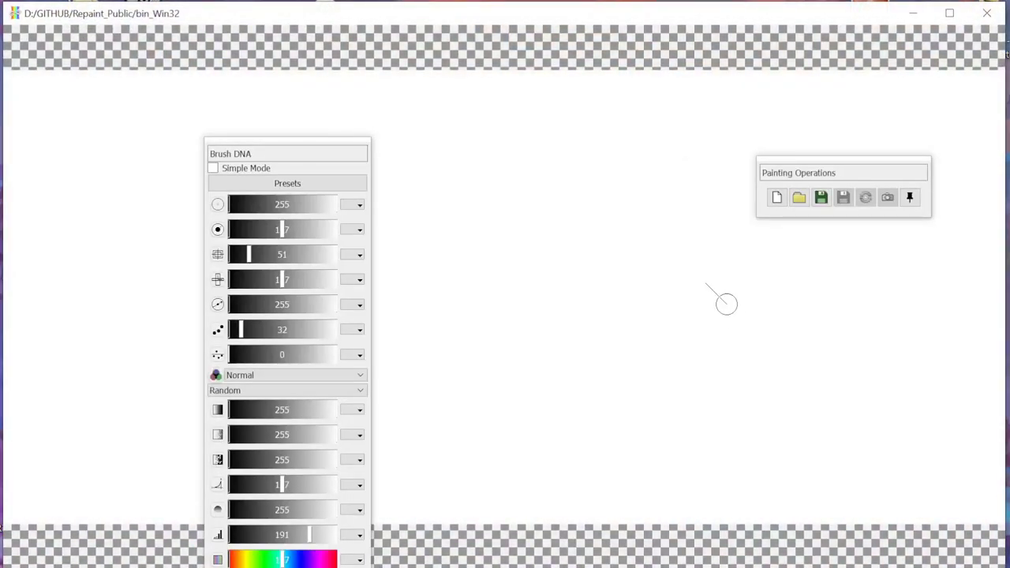
pyautogui.moveTo(336, 141); pyautogui.dragTo(147, 45)
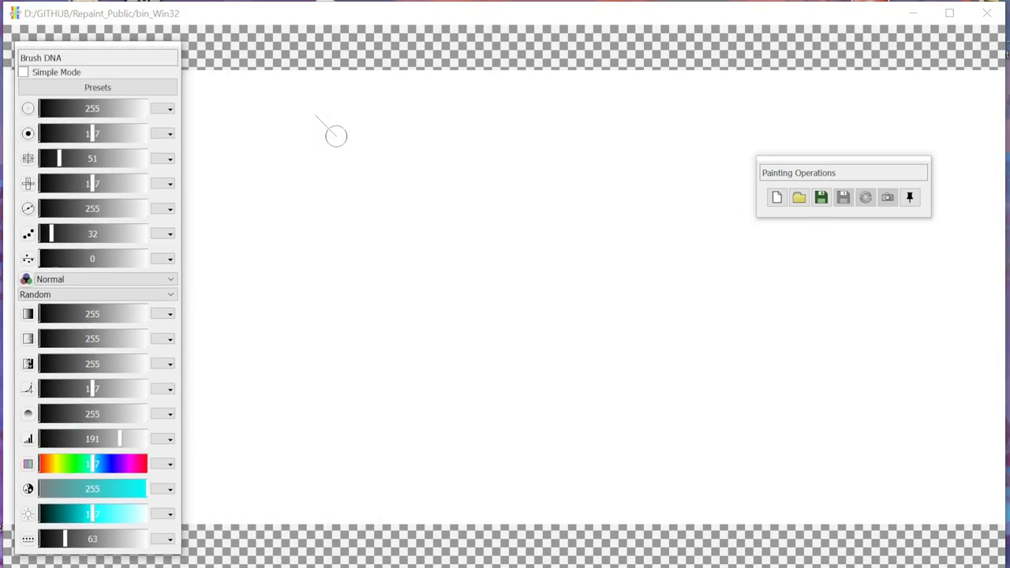
pyautogui.moveTo(1009, 158); pyautogui.dragTo(877, 292)
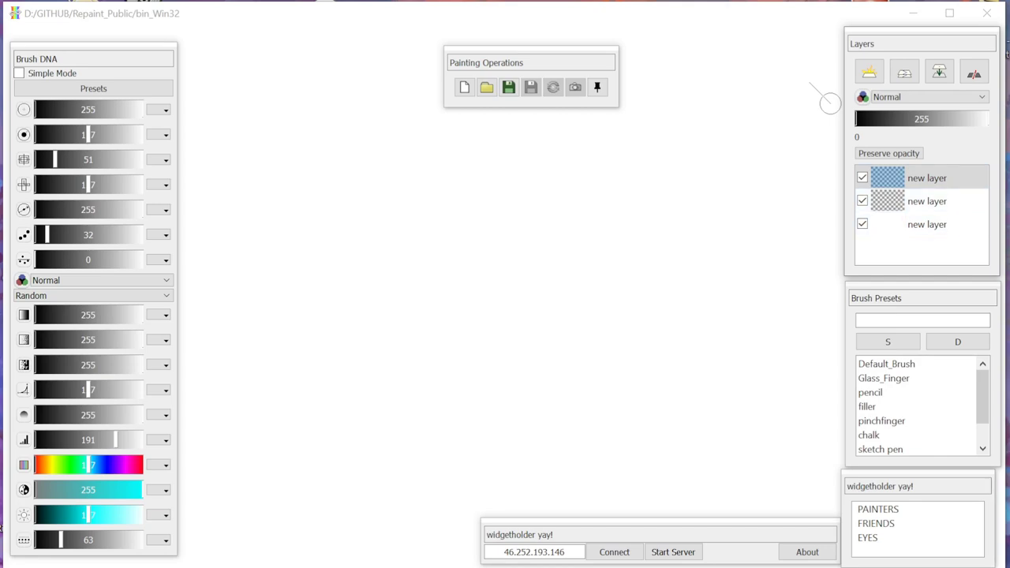
# Hide the bottom layer, show it again, and make the middle layer active.
pyautogui.click(926, 201)
pyautogui.click(926, 224)
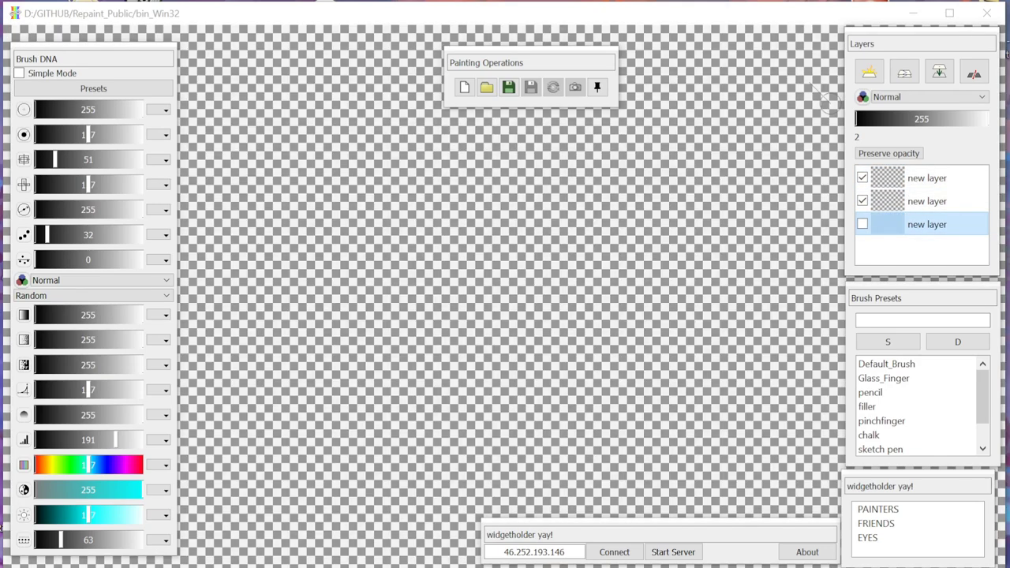
pyautogui.click(863, 224)
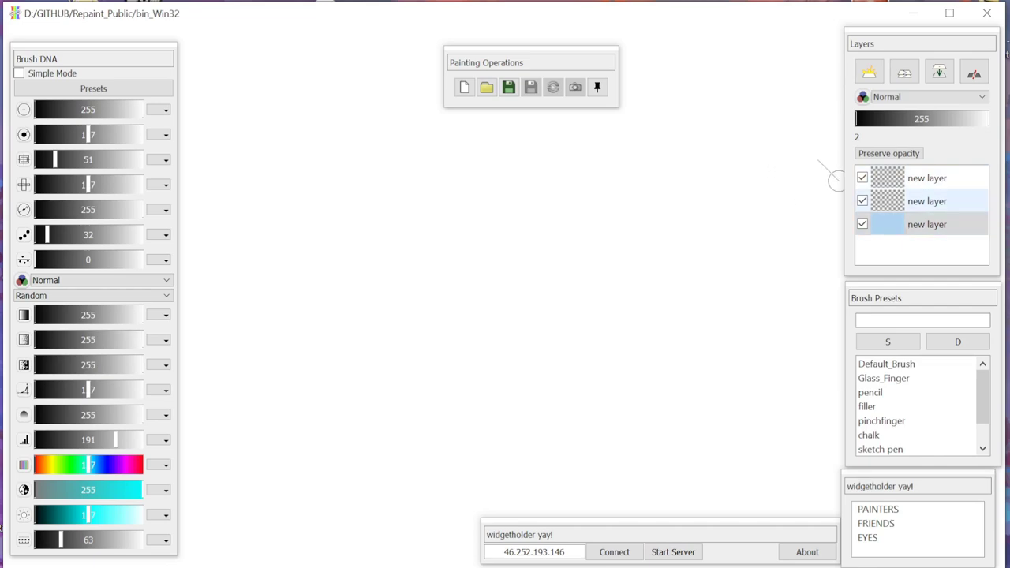
pyautogui.click(907, 201)
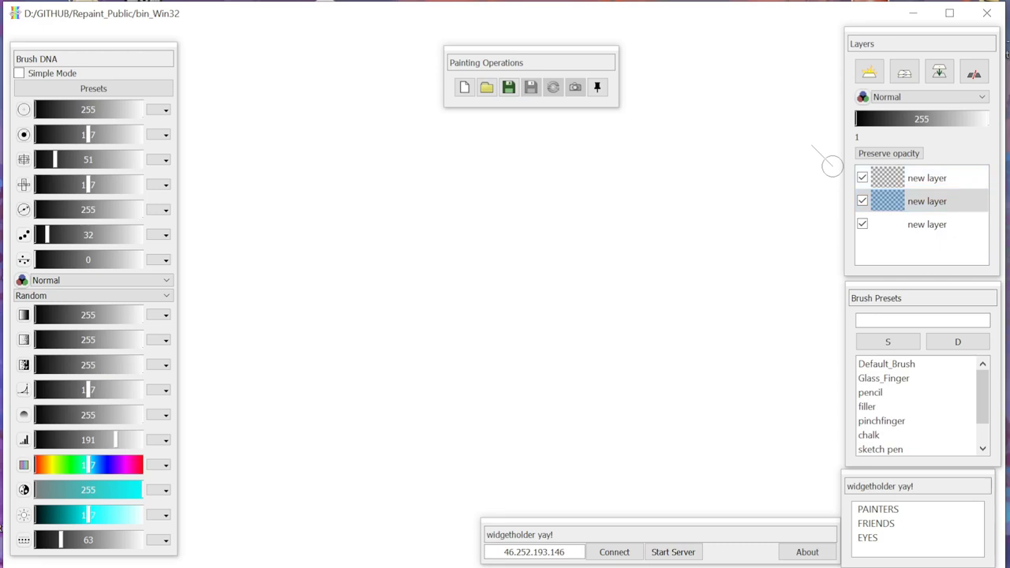
# Set the middle layer's opacity to 254 with the Normal blend mode.
pyautogui.moveTo(914, 119); pyautogui.dragTo(988, 119)
pyautogui.click(938, 97)
pyautogui.click(939, 108)
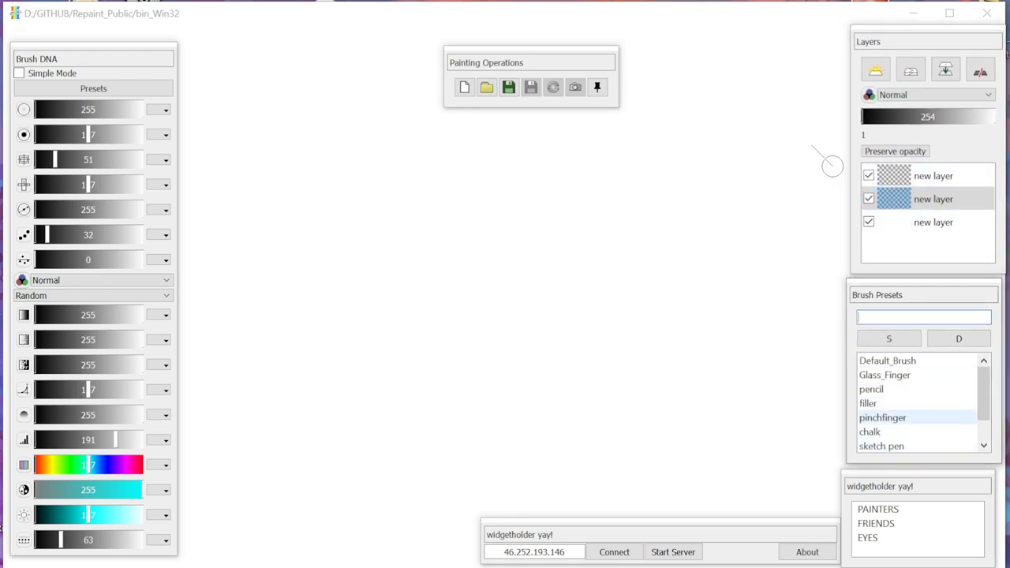
# Paint a curved cyan stroke with Default_Brush and smear its lower part with the Glass_Finger preset.
pyautogui.click(892, 389)
pyautogui.click(892, 375)
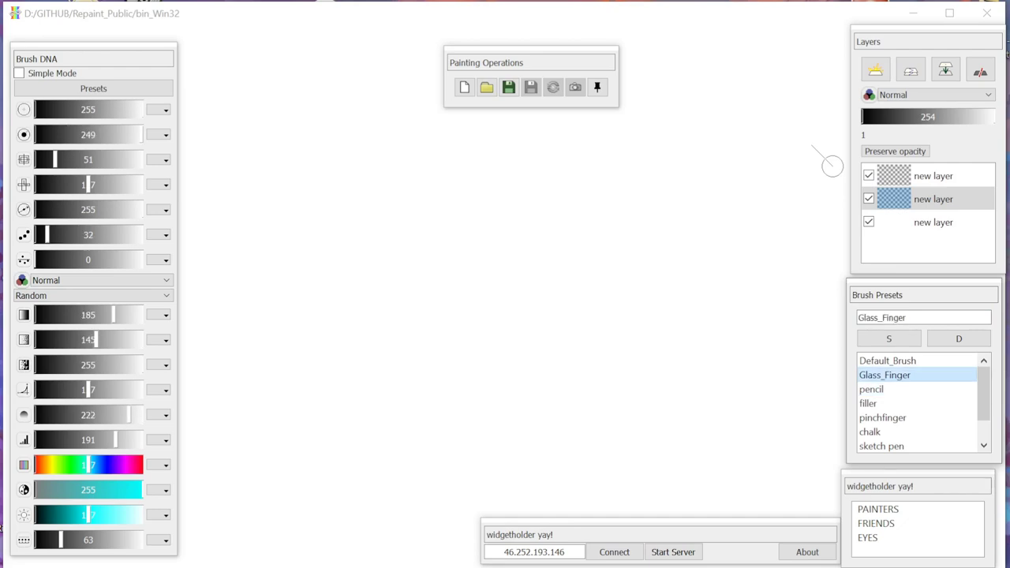
pyautogui.moveTo(351, 138); pyautogui.dragTo(328, 317)
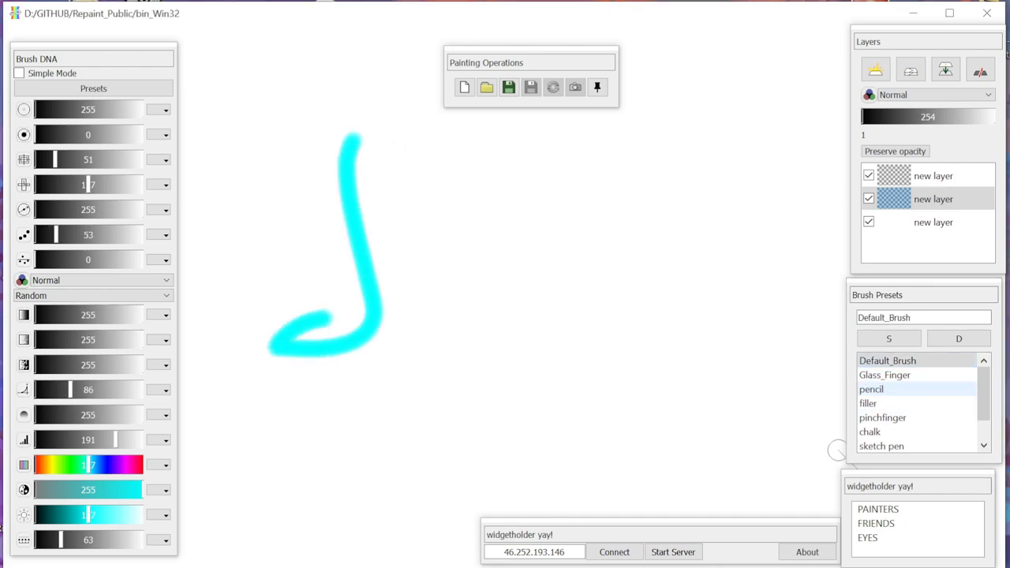
pyautogui.moveTo(365, 237)
pyautogui.mouseDown()
pyautogui.moveTo(309, 247)
pyautogui.moveTo(349, 349)
pyautogui.mouseUp()
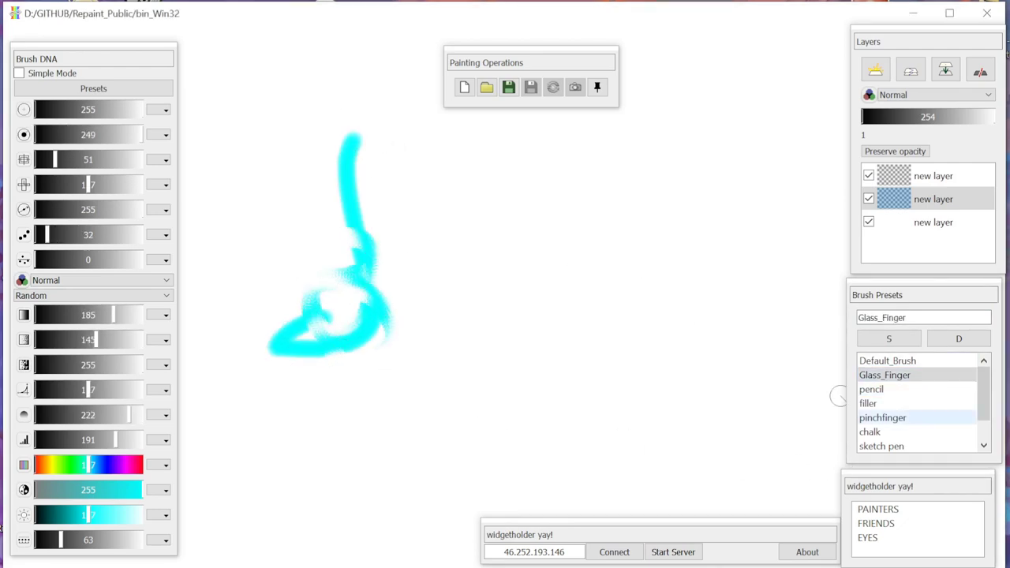
# Fill a broad cyan area across the lower canvas using the filler preset.
pyautogui.click(868, 403)
pyautogui.moveTo(608, 394)
pyautogui.mouseDown()
pyautogui.moveTo(379, 474)
pyautogui.moveTo(748, 392)
pyautogui.mouseUp()
pyautogui.scroll(-2, 883, 377)
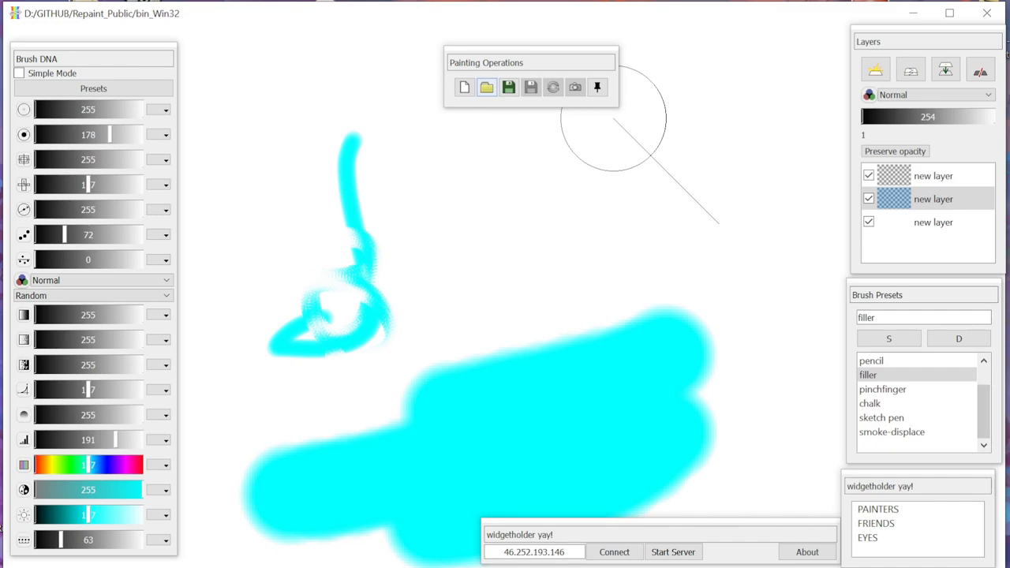
# Hide all panels to show the full canvas, and bring them back together with the brush quick-settings overlay.
pyautogui.press('space')
pyautogui.press('Tab')
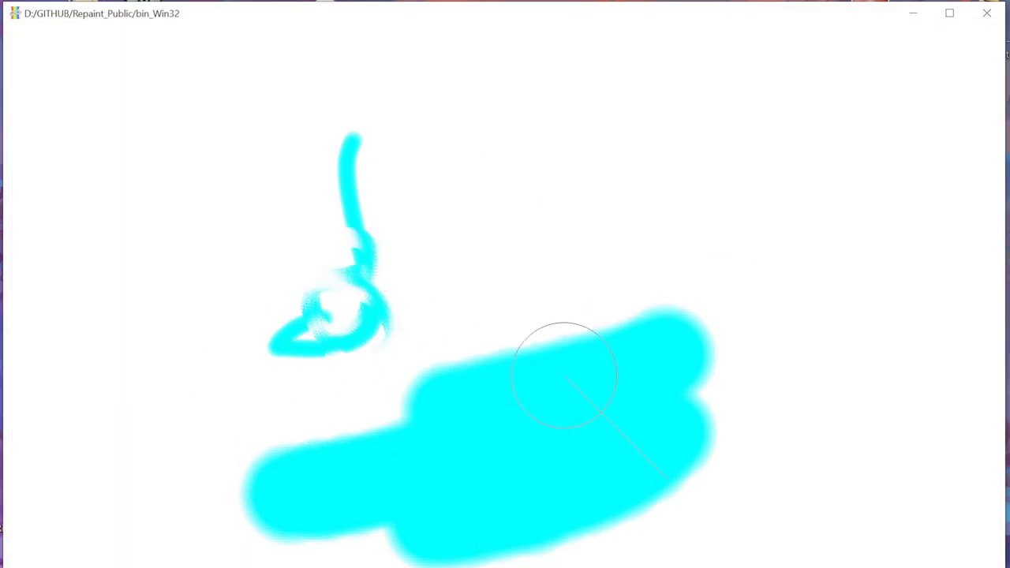
pyautogui.press('Tab')
pyautogui.press('c')
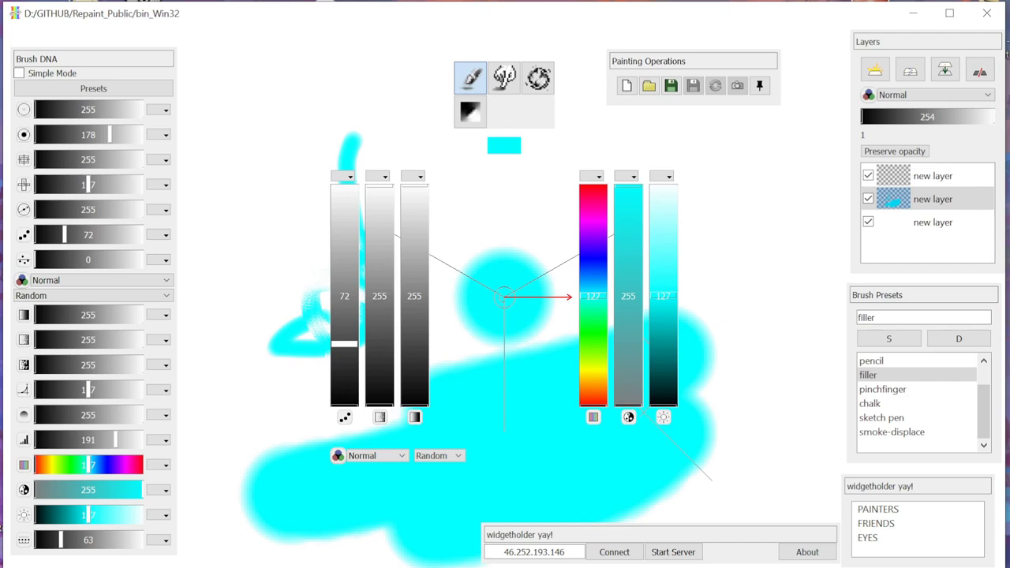
# Set the filler brush's lightness to 23, enlarge its tip and set its inner radius to 165.
pyautogui.click(663, 386)
pyautogui.moveTo(504, 286); pyautogui.dragTo(504, 255)
pyautogui.click(485, 308)
pyautogui.moveTo(485, 308); pyautogui.dragTo(480, 310)
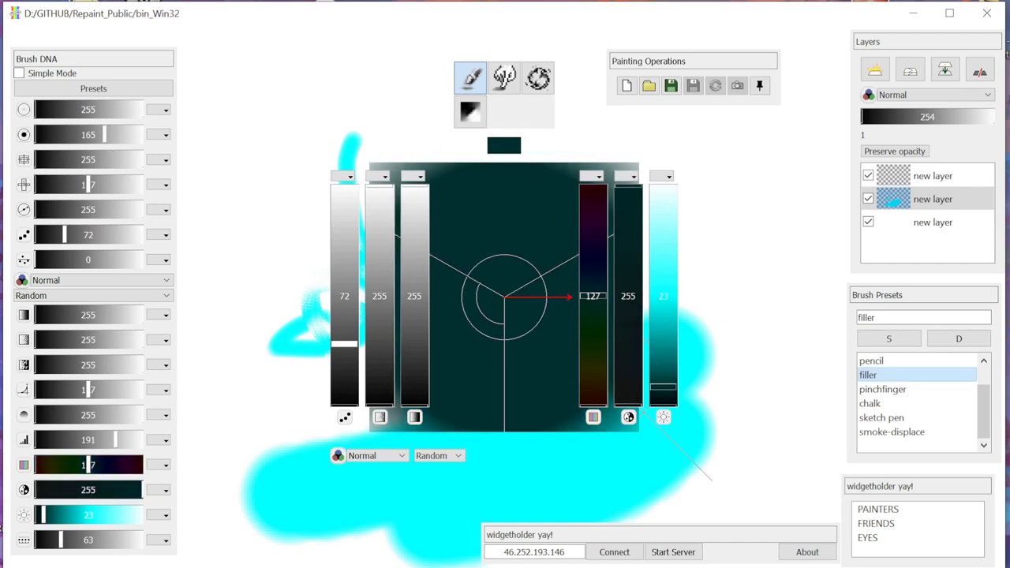
# Load the Default_Brush preset, adjust its tip size and set its inner radius to 134.
pyautogui.scroll(3, 891, 426)
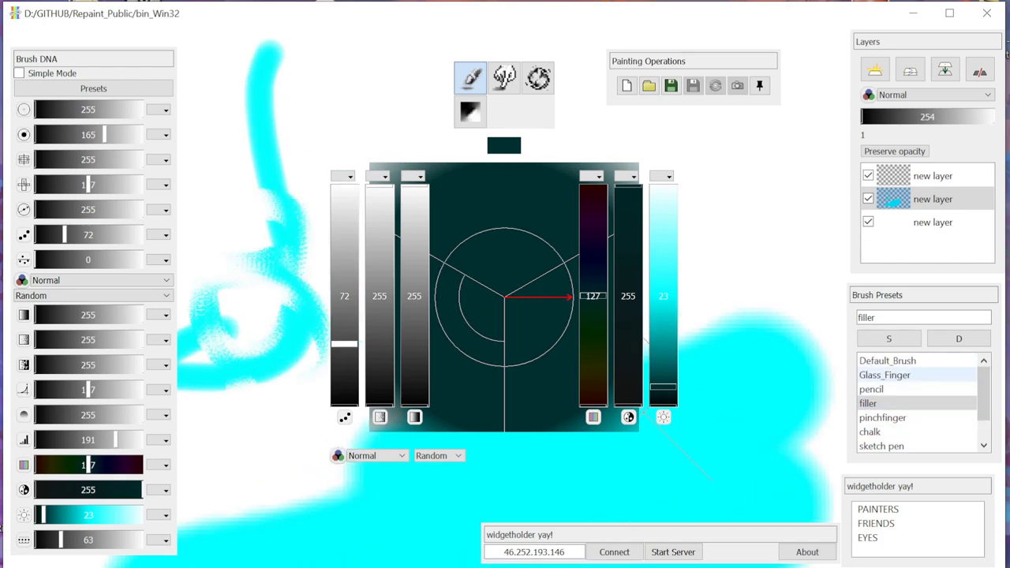
pyautogui.click(888, 361)
pyautogui.moveTo(504, 251); pyautogui.dragTo(504, 237)
pyautogui.moveTo(494, 303); pyautogui.dragTo(478, 313)
# Set the brush colour to hue 135, saturation 139 and lightness 143.
pyautogui.click(592, 303)
pyautogui.moveTo(592, 303); pyautogui.dragTo(592, 289)
pyautogui.moveTo(628, 299); pyautogui.dragTo(628, 286)
pyautogui.moveTo(663, 325); pyautogui.dragTo(662, 282)
# Rotate the brush tip, set its aspect ratio to 190 and its inner radius to 28.
pyautogui.moveTo(570, 297)
pyautogui.mouseDown()
pyautogui.moveTo(554, 344)
pyautogui.moveTo(567, 319)
pyautogui.mouseUp()
pyautogui.moveTo(88, 185); pyautogui.dragTo(115, 185)
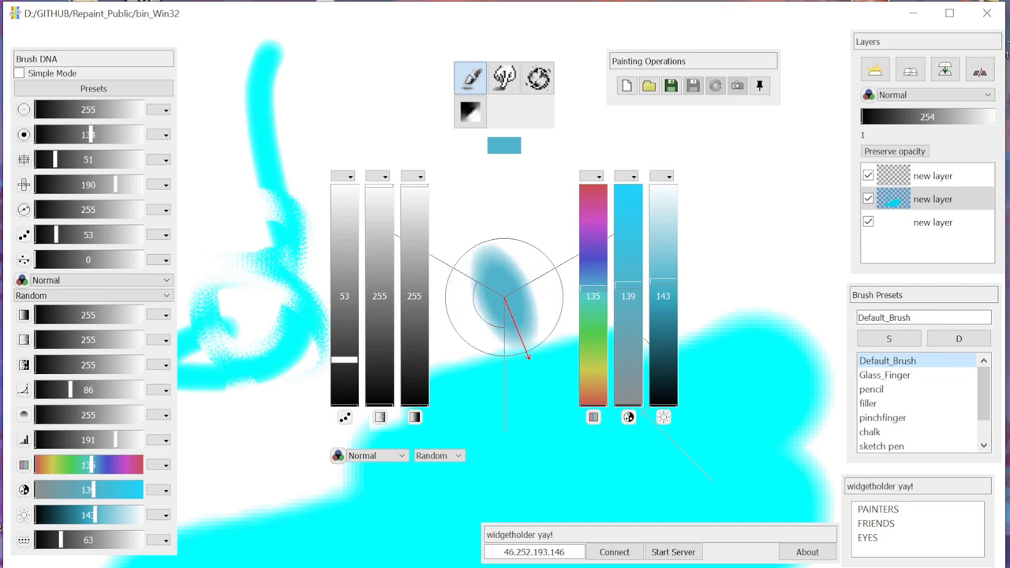
pyautogui.moveTo(477, 312); pyautogui.dragTo(499, 300)
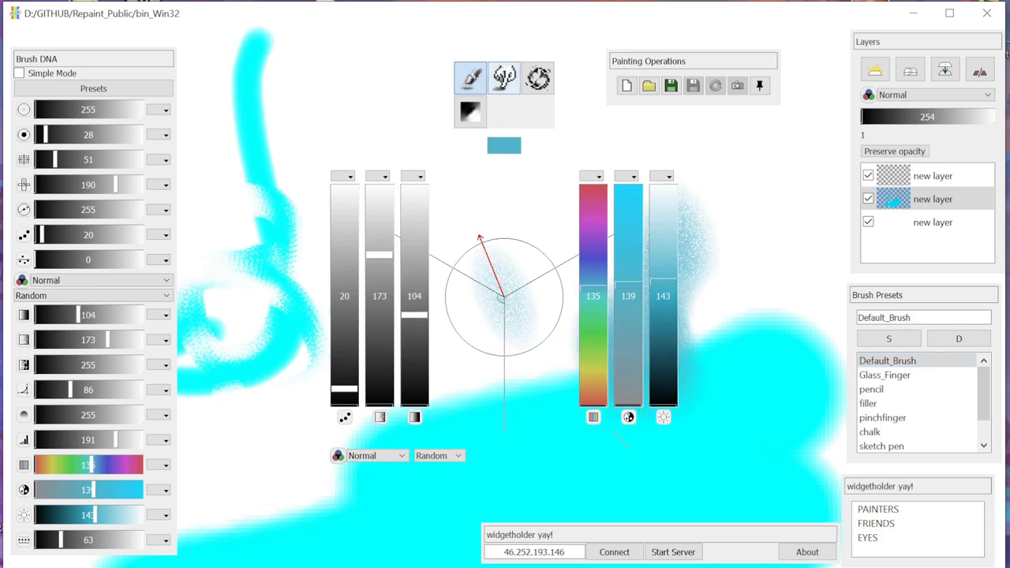
# Paint a grainy blue stroke above the cyan area and smear it downward with the smudge mode.
pyautogui.press('Tab')
pyautogui.moveTo(460, 188)
pyautogui.mouseDown()
pyautogui.moveTo(541, 354)
pyautogui.moveTo(421, 321)
pyautogui.mouseUp()
pyautogui.press('Tab')
pyautogui.click(504, 78)
pyautogui.moveTo(513, 197)
pyautogui.mouseDown()
pyautogui.moveTo(534, 163)
pyautogui.moveTo(442, 327)
pyautogui.moveTo(624, 338)
pyautogui.moveTo(381, 329)
pyautogui.moveTo(639, 175)
pyautogui.moveTo(421, 232)
pyautogui.moveTo(708, 255)
pyautogui.moveTo(289, 417)
pyautogui.moveTo(403, 469)
pyautogui.moveTo(549, 430)
pyautogui.mouseUp()
# Switch to the displacement brush mode with both opacity values at 255 and spacing at 0, and push the blue paint slightly.
pyautogui.click(538, 76)
pyautogui.moveTo(414, 193); pyautogui.dragTo(414, 184)
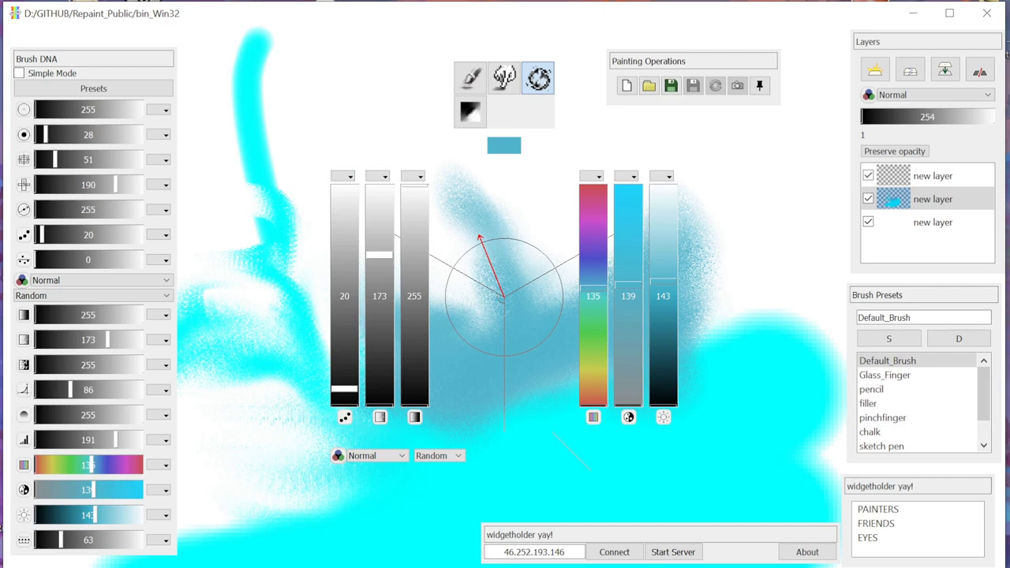
pyautogui.moveTo(380, 254); pyautogui.dragTo(379, 189)
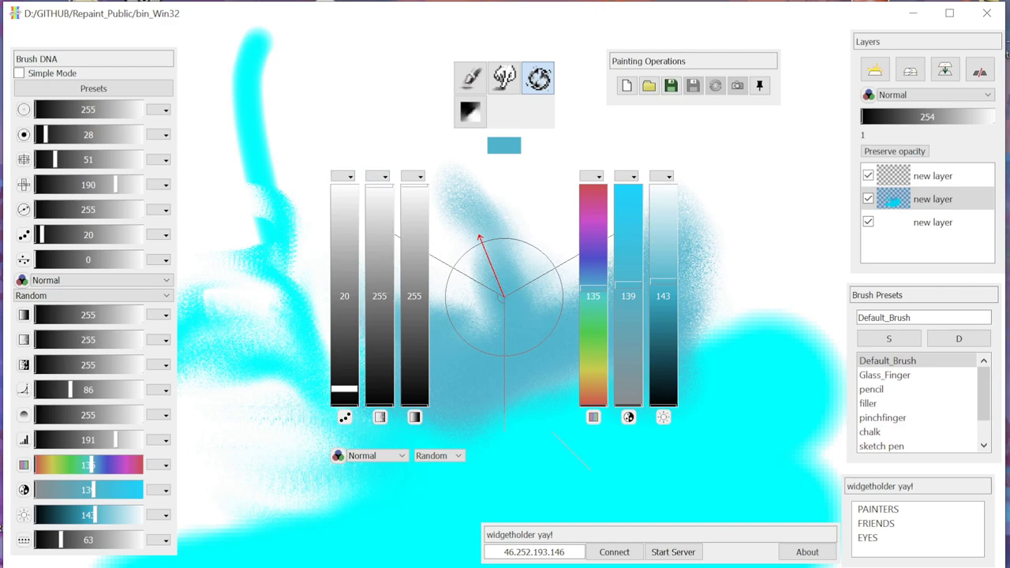
pyautogui.moveTo(343, 388); pyautogui.dragTo(344, 405)
pyautogui.press('Tab')
pyautogui.moveTo(704, 328)
pyautogui.mouseDown()
pyautogui.moveTo(658, 336)
pyautogui.moveTo(684, 323)
pyautogui.mouseUp()
# Set the brush's inner radius to 239 and change its 191 parameter to 156.
pyautogui.press('Tab')
pyautogui.moveTo(115, 441); pyautogui.dragTo(102, 441)
pyautogui.moveTo(56, 160); pyautogui.dragTo(71, 159)
pyautogui.moveTo(46, 135); pyautogui.dragTo(130, 135)
# Push the blue and cyan paint sideways across the canvas and at its left edge with the displacement brush.
pyautogui.press('Tab')
pyautogui.moveTo(393, 298)
pyautogui.mouseDown()
pyautogui.moveTo(372, 361)
pyautogui.moveTo(405, 333)
pyautogui.moveTo(412, 355)
pyautogui.moveTo(474, 349)
pyautogui.moveTo(485, 330)
pyautogui.moveTo(528, 325)
pyautogui.moveTo(623, 412)
pyautogui.moveTo(714, 309)
pyautogui.moveTo(786, 312)
pyautogui.moveTo(750, 350)
pyautogui.mouseUp()
pyautogui.press('Tab')
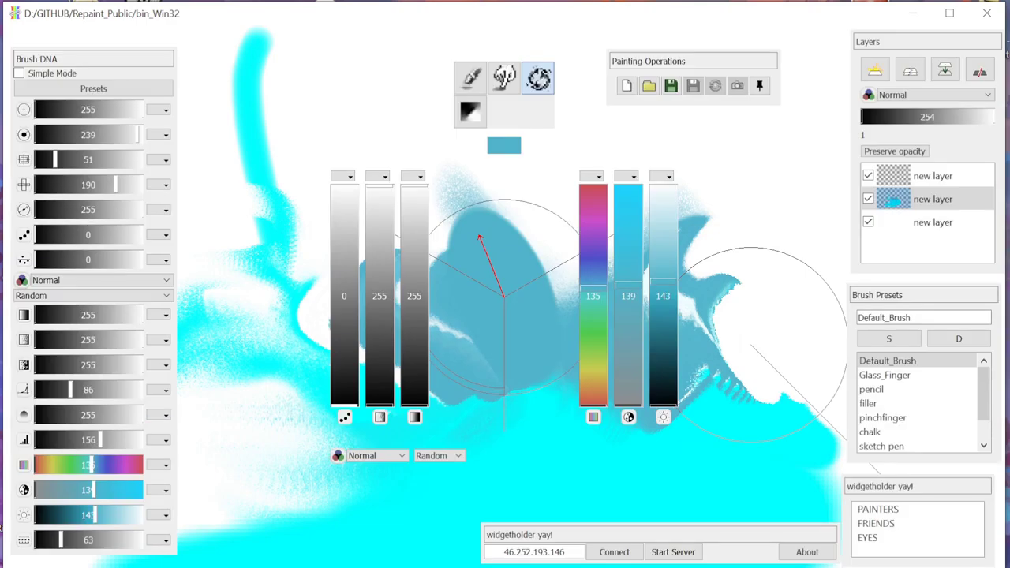
pyautogui.press('Tab')
pyautogui.moveTo(304, 265)
pyautogui.mouseDown()
pyautogui.moveTo(296, 351)
pyautogui.moveTo(288, 317)
pyautogui.moveTo(327, 300)
pyautogui.moveTo(319, 325)
pyautogui.mouseUp()
pyautogui.press('Tab')
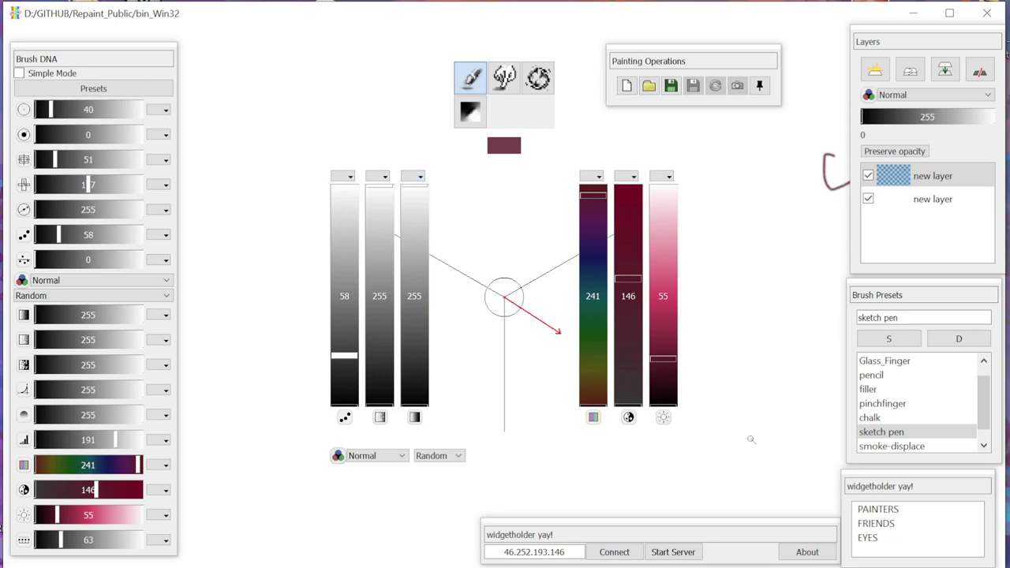
# Link the sketch pen's size to pen Pressure and clear the panels from the canvas.
pyautogui.click(157, 109)
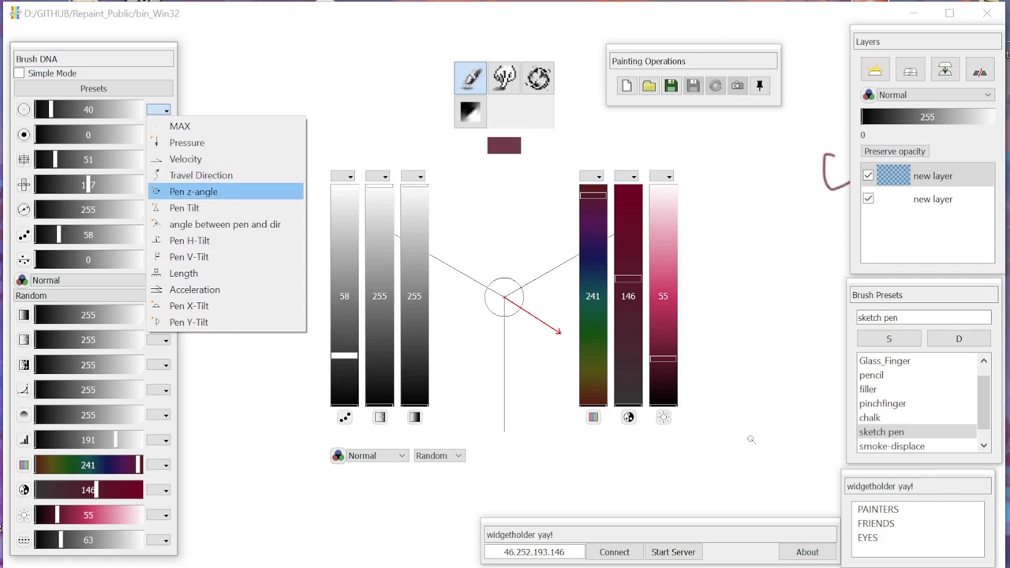
pyautogui.press('Return')
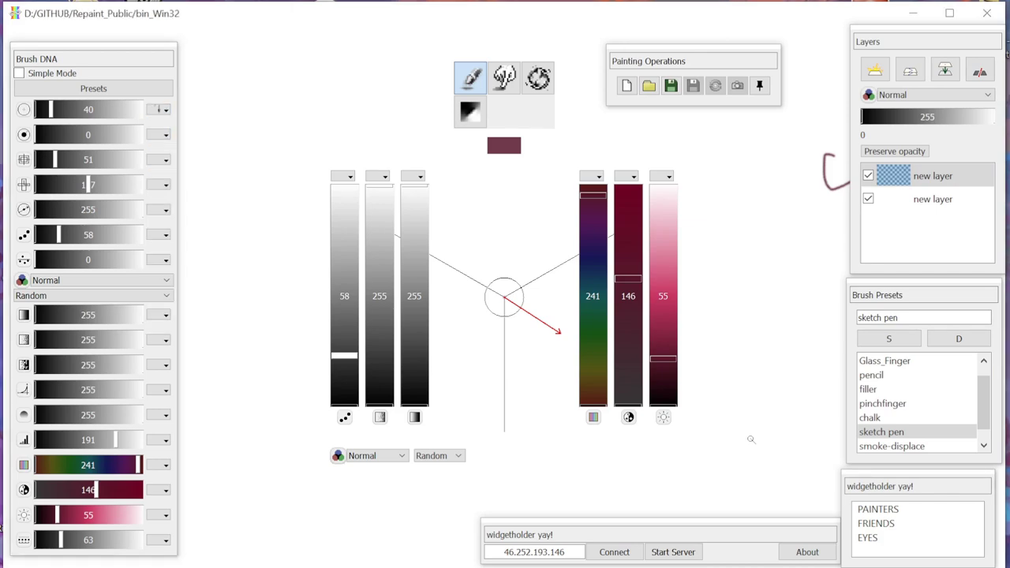
pyautogui.press('Tab')
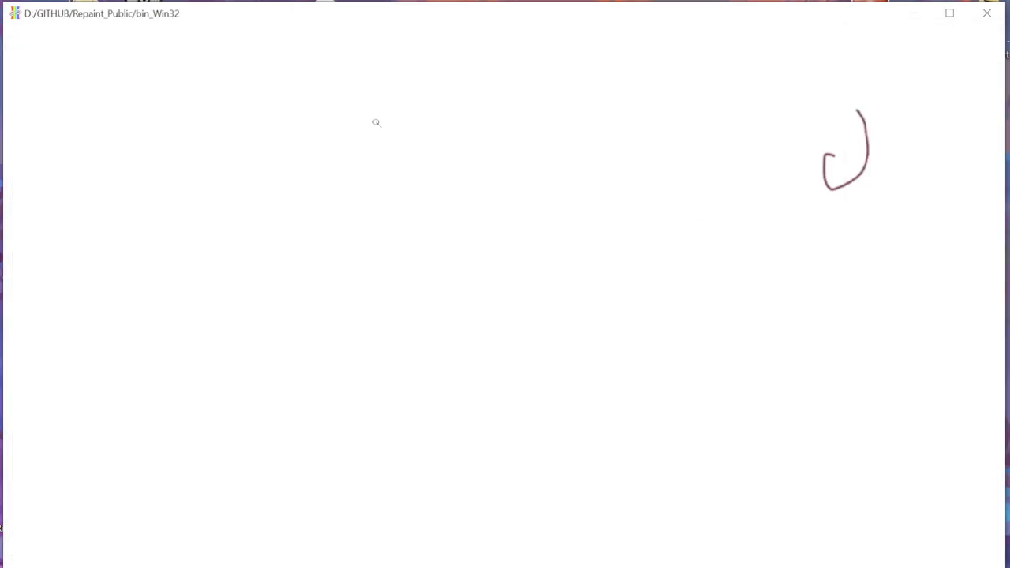
# Draw many tapered pressure-sensitive test strokes across the centre and left of the blank canvas.
pyautogui.moveTo(490, 291); pyautogui.dragTo(478, 309)
pyautogui.moveTo(524, 234); pyautogui.dragTo(474, 338)
pyautogui.moveTo(594, 235); pyautogui.dragTo(564, 295)
pyautogui.moveTo(579, 355); pyautogui.dragTo(606, 265)
pyautogui.moveTo(639, 207); pyautogui.dragTo(615, 362)
pyautogui.moveTo(659, 281)
pyautogui.mouseDown()
pyautogui.moveTo(656, 389)
pyautogui.moveTo(631, 333)
pyautogui.mouseUp()
pyautogui.moveTo(649, 280); pyautogui.dragTo(654, 334)
pyautogui.moveTo(319, 419)
pyautogui.mouseDown()
pyautogui.moveTo(328, 340)
pyautogui.moveTo(359, 278)
pyautogui.mouseUp()
pyautogui.moveTo(459, 204); pyautogui.dragTo(414, 417)
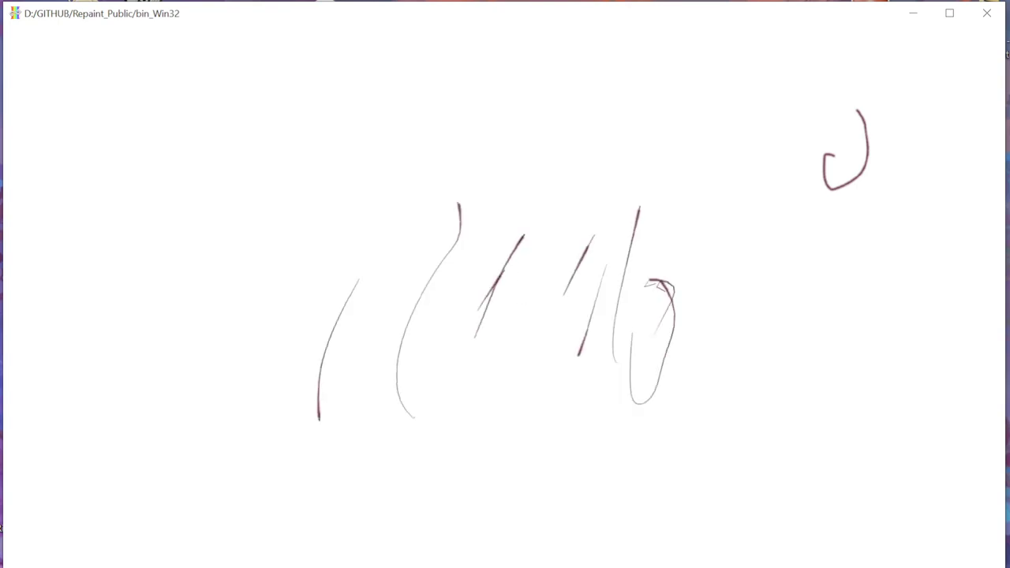
pyautogui.moveTo(269, 280); pyautogui.dragTo(234, 387)
pyautogui.moveTo(227, 293); pyautogui.dragTo(233, 494)
pyautogui.moveTo(239, 212); pyautogui.dragTo(203, 342)
pyautogui.moveTo(150, 292); pyautogui.dragTo(142, 418)
pyautogui.moveTo(154, 254); pyautogui.dragTo(143, 407)
pyautogui.moveTo(148, 293); pyautogui.dragTo(174, 467)
pyautogui.moveTo(175, 233)
pyautogui.mouseDown()
pyautogui.moveTo(188, 394)
pyautogui.moveTo(216, 458)
pyautogui.mouseUp()
pyautogui.moveTo(186, 323); pyautogui.dragTo(224, 407)
pyautogui.moveTo(280, 300); pyautogui.dragTo(375, 509)
pyautogui.moveTo(279, 330); pyautogui.dragTo(334, 456)
pyautogui.moveTo(323, 296); pyautogui.dragTo(370, 426)
pyautogui.moveTo(465, 538); pyautogui.dragTo(398, 406)
pyautogui.moveTo(454, 521); pyautogui.dragTo(391, 388)
# Draw a chain of large overlapping loops through the centre strokes, plus short strokes near the first loop.
pyautogui.moveTo(337, 260)
pyautogui.mouseDown()
pyautogui.moveTo(409, 119)
pyautogui.moveTo(585, 251)
pyautogui.moveTo(509, 374)
pyautogui.moveTo(548, 319)
pyautogui.mouseUp()
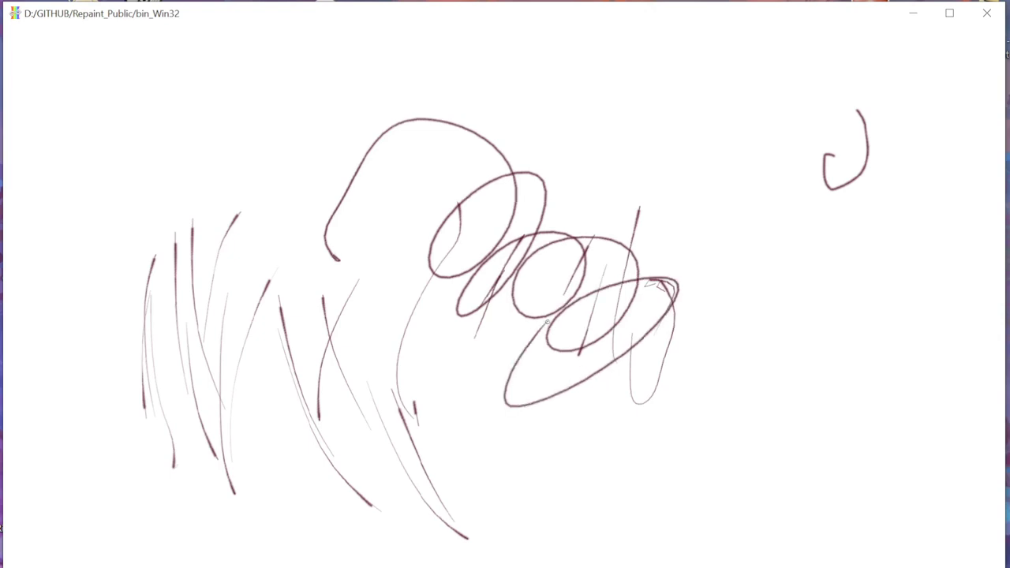
pyautogui.moveTo(296, 110)
pyautogui.mouseDown()
pyautogui.moveTo(273, 187)
pyautogui.moveTo(291, 203)
pyautogui.mouseUp()
pyautogui.moveTo(309, 146); pyautogui.dragTo(299, 234)
pyautogui.moveTo(311, 199); pyautogui.dragTo(316, 284)
pyautogui.moveTo(323, 258); pyautogui.dragTo(326, 300)
# Draw thin wavy lines and small curls with varying pen pressure over a magnified part of the loops.
pyautogui.moveTo(397, 325); pyautogui.dragTo(534, 183)
pyautogui.moveTo(451, 387); pyautogui.dragTo(555, 245)
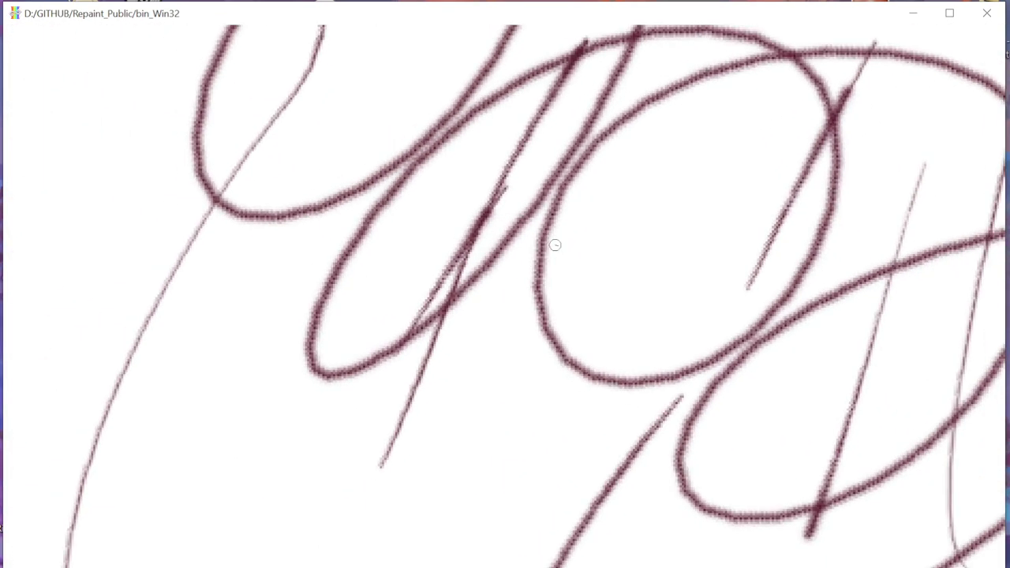
pyautogui.moveTo(220, 304)
pyautogui.mouseDown()
pyautogui.moveTo(269, 389)
pyautogui.moveTo(224, 517)
pyautogui.moveTo(271, 389)
pyautogui.mouseUp()
pyautogui.moveTo(128, 381); pyautogui.dragTo(121, 230)
pyautogui.moveTo(68, 116); pyautogui.dragTo(198, 399)
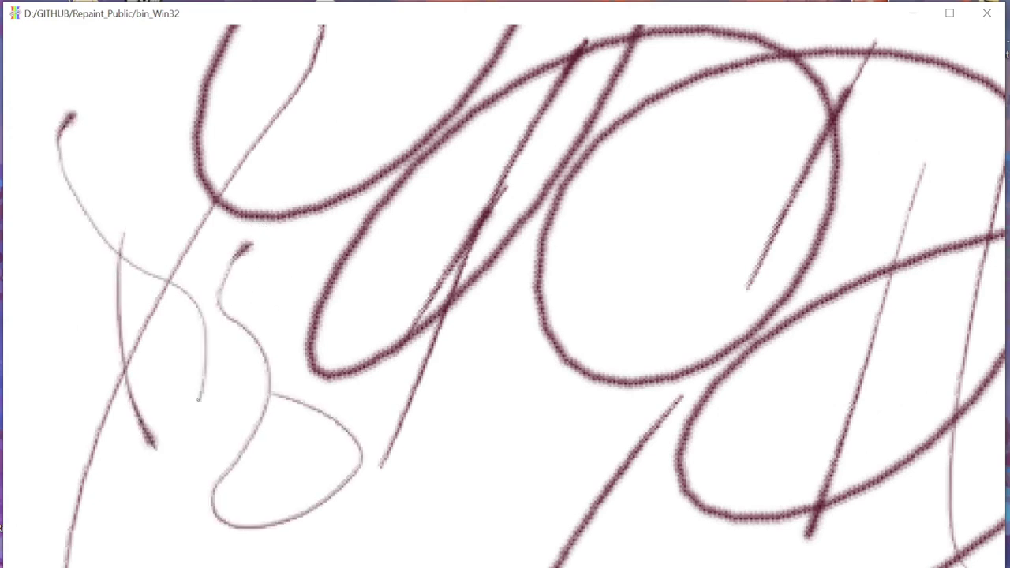
pyautogui.moveTo(566, 379)
pyautogui.mouseDown()
pyautogui.moveTo(453, 247)
pyautogui.moveTo(606, 292)
pyautogui.moveTo(592, 329)
pyautogui.moveTo(635, 286)
pyautogui.moveTo(666, 380)
pyautogui.moveTo(553, 456)
pyautogui.moveTo(351, 384)
pyautogui.mouseUp()
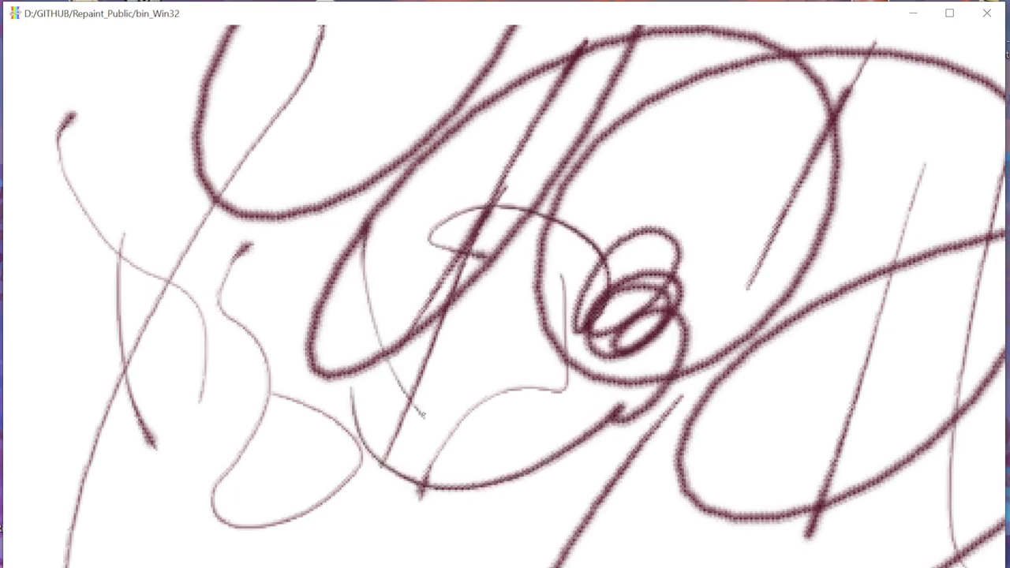
# Reduce the sketch pen's spacing to 22 and draw more tapered strokes over the magnified sketch.
pyautogui.press('Tab')
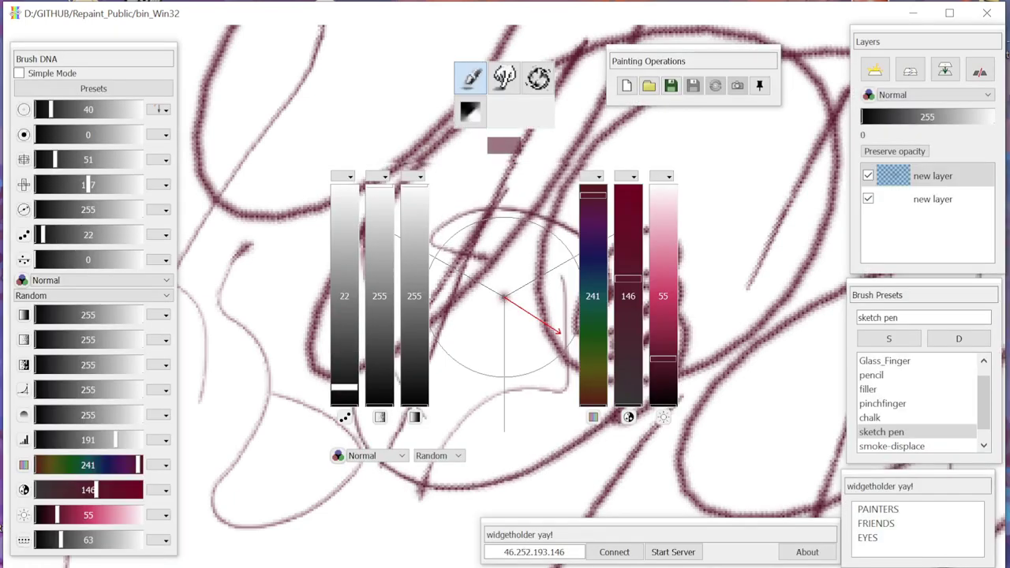
pyautogui.press('Tab')
pyautogui.moveTo(359, 69); pyautogui.dragTo(319, 220)
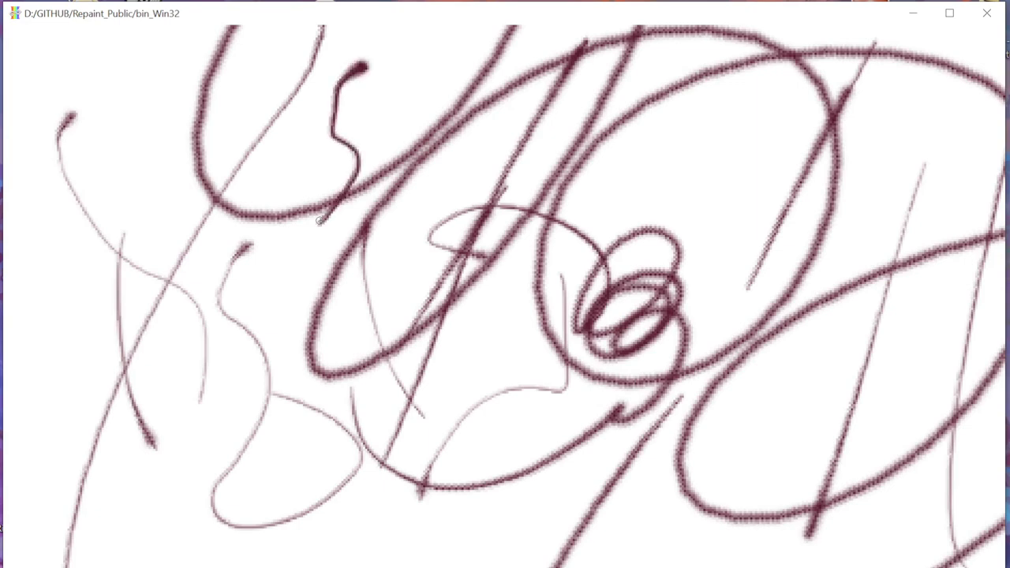
pyautogui.moveTo(120, 117); pyautogui.dragTo(206, 212)
pyautogui.moveTo(62, 434)
pyautogui.mouseDown()
pyautogui.moveTo(79, 223)
pyautogui.moveTo(128, 237)
pyautogui.mouseUp()
pyautogui.moveTo(79, 304)
pyautogui.mouseDown()
pyautogui.moveTo(83, 359)
pyautogui.moveTo(223, 384)
pyautogui.moveTo(461, 276)
pyautogui.mouseUp()
pyautogui.moveTo(753, 63); pyautogui.dragTo(721, 162)
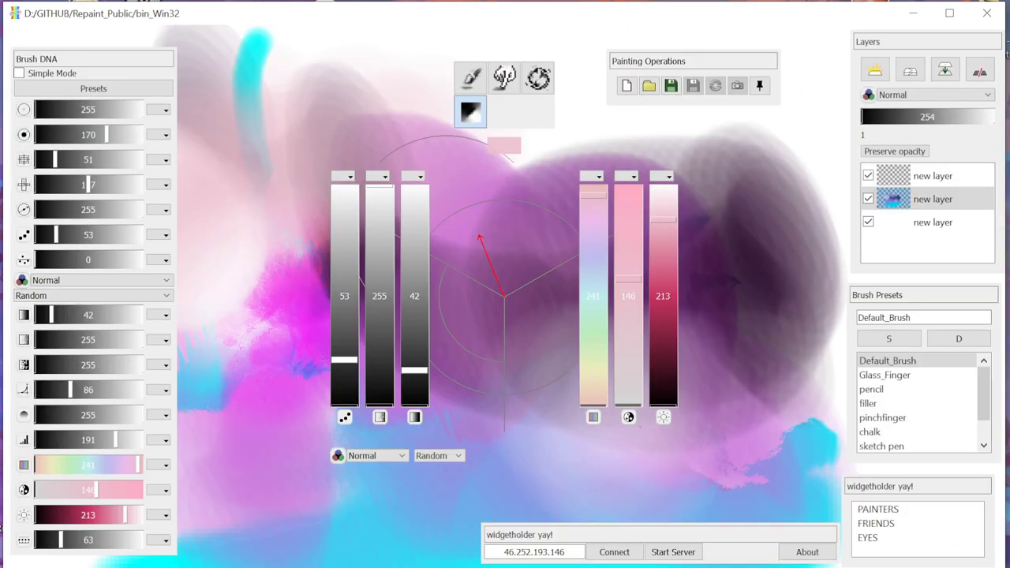
# Intensify the contrast of the purple shapes and the blue area below them with the contrast brush mode.
pyautogui.press('Tab')
pyautogui.press('Tab')
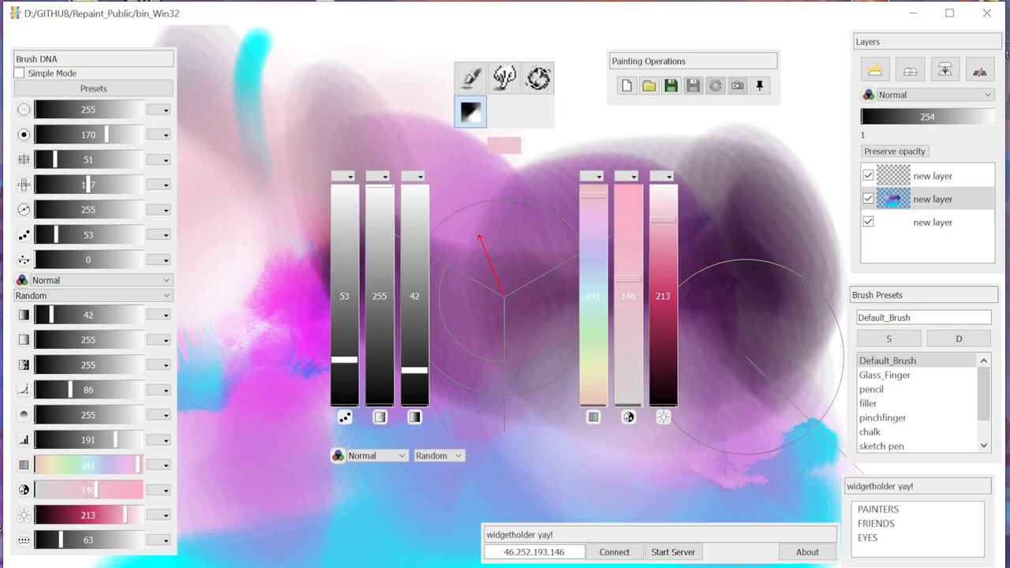
pyautogui.press('Tab')
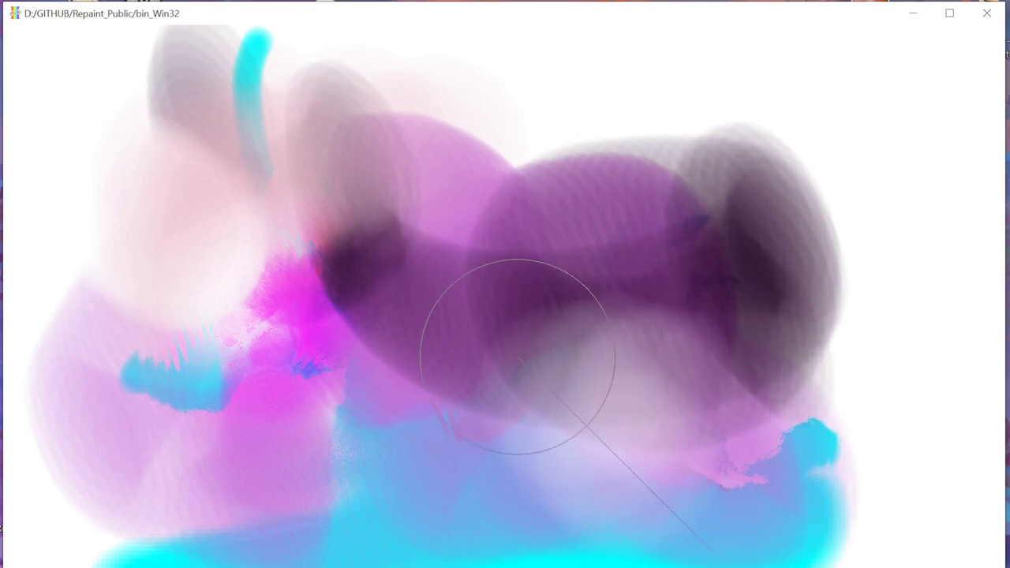
pyautogui.moveTo(674, 425)
pyautogui.mouseDown()
pyautogui.moveTo(689, 454)
pyautogui.moveTo(744, 466)
pyautogui.moveTo(748, 443)
pyautogui.moveTo(735, 426)
pyautogui.moveTo(619, 423)
pyautogui.moveTo(528, 464)
pyautogui.moveTo(467, 442)
pyautogui.moveTo(668, 331)
pyautogui.moveTo(653, 280)
pyautogui.moveTo(669, 334)
pyautogui.moveTo(653, 363)
pyautogui.moveTo(662, 339)
pyautogui.moveTo(837, 435)
pyautogui.moveTo(768, 445)
pyautogui.moveTo(772, 403)
pyautogui.moveTo(795, 375)
pyautogui.moveTo(812, 417)
pyautogui.mouseUp()
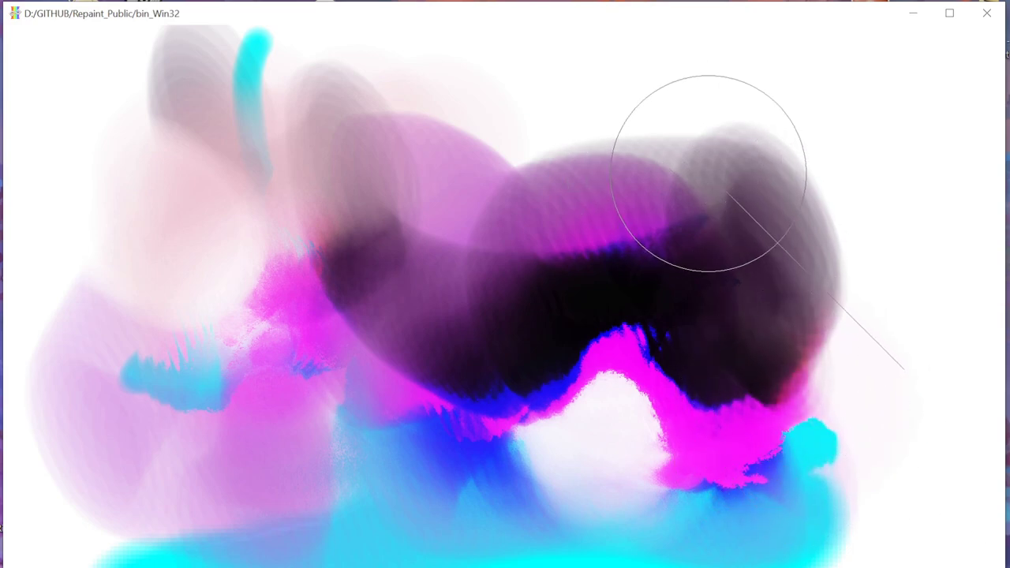
# Intensify the contrast along the dark shape's upper right edge with a smaller contrast brush.
pyautogui.press('Tab')
pyautogui.moveTo(482, 236); pyautogui.dragTo(493, 267)
pyautogui.press('Tab')
pyautogui.moveTo(798, 237)
pyautogui.mouseDown()
pyautogui.moveTo(831, 281)
pyautogui.moveTo(788, 192)
pyautogui.moveTo(767, 172)
pyautogui.moveTo(825, 276)
pyautogui.moveTo(783, 209)
pyautogui.mouseUp()
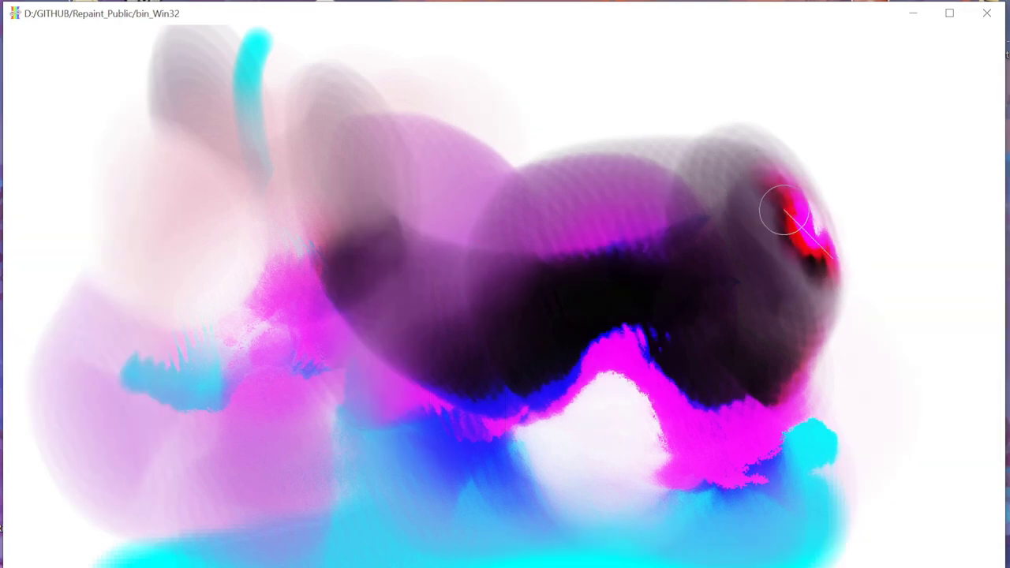
# Apply broad contrast strokes across the dark shape's top and the central purple area, followed by smaller strokes along the shape.
pyautogui.press('Tab')
pyautogui.moveTo(480, 239); pyautogui.dragTo(477, 225)
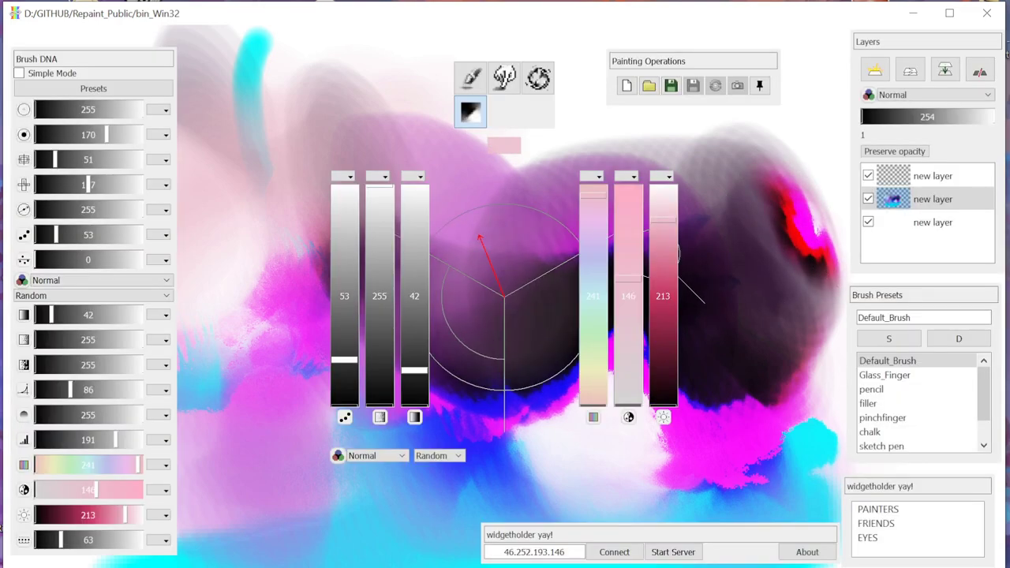
pyautogui.press('Tab')
pyautogui.moveTo(762, 198)
pyautogui.mouseDown()
pyautogui.moveTo(702, 138)
pyautogui.moveTo(811, 321)
pyautogui.moveTo(840, 239)
pyautogui.moveTo(776, 207)
pyautogui.moveTo(609, 195)
pyautogui.moveTo(634, 167)
pyautogui.moveTo(611, 204)
pyautogui.moveTo(576, 212)
pyautogui.moveTo(569, 246)
pyautogui.moveTo(583, 262)
pyautogui.moveTo(569, 279)
pyautogui.moveTo(642, 260)
pyautogui.moveTo(671, 231)
pyautogui.moveTo(578, 208)
pyautogui.moveTo(557, 269)
pyautogui.moveTo(609, 278)
pyautogui.moveTo(630, 256)
pyautogui.moveTo(590, 247)
pyautogui.moveTo(474, 302)
pyautogui.moveTo(643, 245)
pyautogui.moveTo(620, 300)
pyautogui.moveTo(704, 242)
pyautogui.moveTo(627, 280)
pyautogui.moveTo(528, 217)
pyautogui.moveTo(569, 158)
pyautogui.moveTo(654, 155)
pyautogui.moveTo(700, 180)
pyautogui.moveTo(660, 220)
pyautogui.moveTo(518, 261)
pyautogui.moveTo(640, 290)
pyautogui.moveTo(652, 267)
pyautogui.moveTo(600, 231)
pyautogui.moveTo(592, 247)
pyautogui.moveTo(555, 250)
pyautogui.moveTo(598, 256)
pyautogui.mouseUp()
pyautogui.press('Tab')
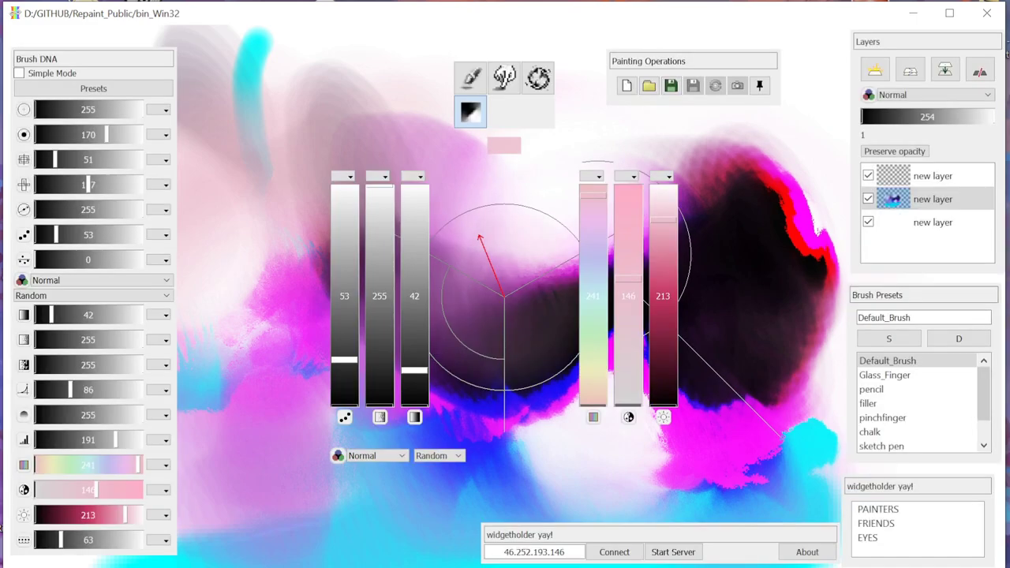
pyautogui.press('Tab')
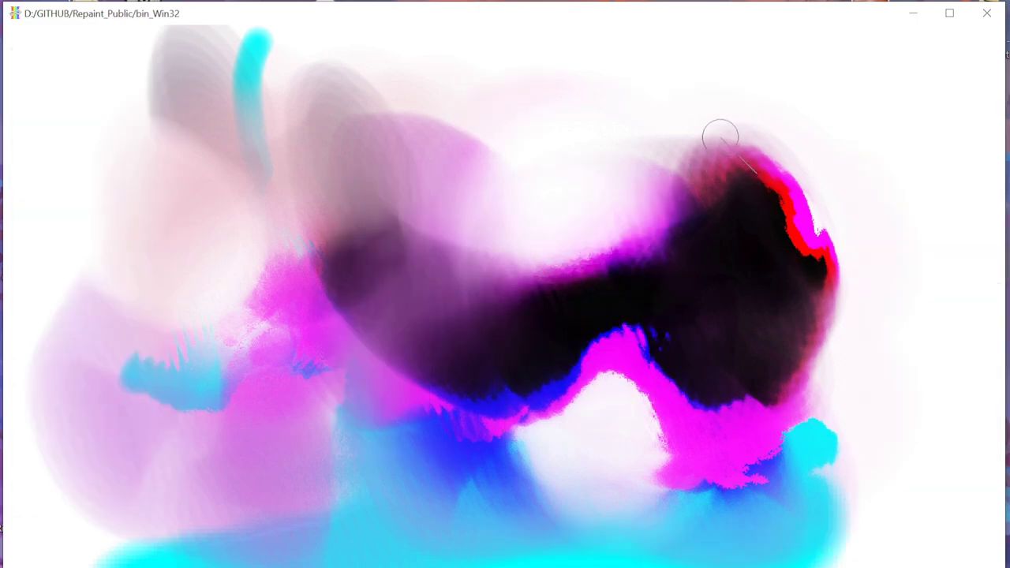
pyautogui.moveTo(703, 150)
pyautogui.mouseDown()
pyautogui.moveTo(731, 132)
pyautogui.moveTo(783, 165)
pyautogui.moveTo(785, 181)
pyautogui.moveTo(710, 141)
pyautogui.moveTo(630, 237)
pyautogui.moveTo(557, 252)
pyautogui.moveTo(459, 233)
pyautogui.moveTo(383, 199)
pyautogui.moveTo(402, 223)
pyautogui.moveTo(388, 243)
pyautogui.moveTo(453, 267)
pyautogui.moveTo(457, 218)
pyautogui.moveTo(398, 203)
pyautogui.moveTo(396, 151)
pyautogui.moveTo(449, 186)
pyautogui.moveTo(370, 212)
pyautogui.moveTo(406, 265)
pyautogui.moveTo(499, 290)
pyautogui.moveTo(372, 272)
pyautogui.moveTo(441, 340)
pyautogui.moveTo(397, 349)
pyautogui.moveTo(429, 295)
pyautogui.mouseUp()
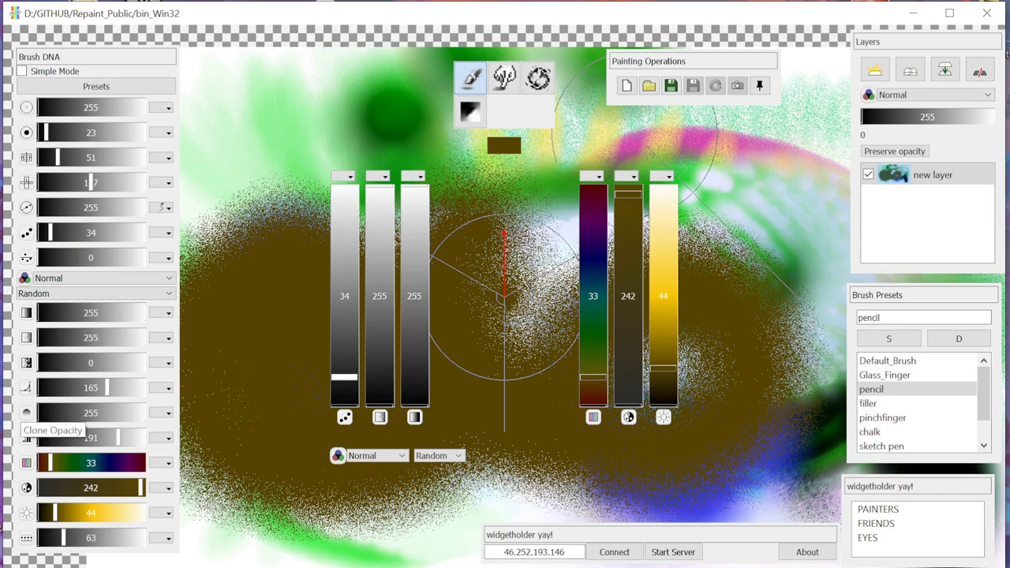
# Switch the pencil preset to smudge mode, with yellow at lightness 128, Clone Opacity 179 and the setting directly above it at 102.
pyautogui.click(122, 413)
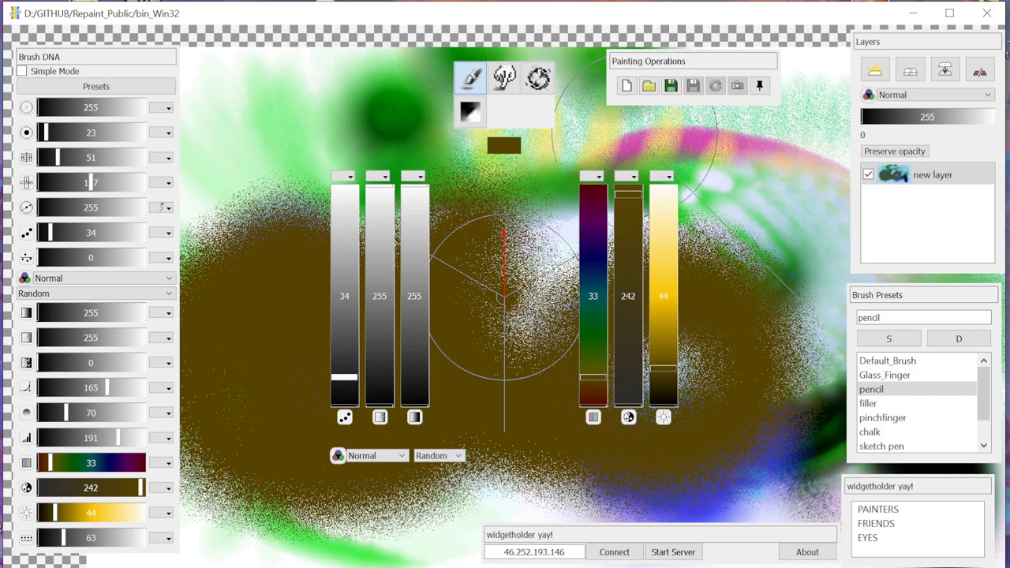
pyautogui.moveTo(55, 512); pyautogui.dragTo(92, 513)
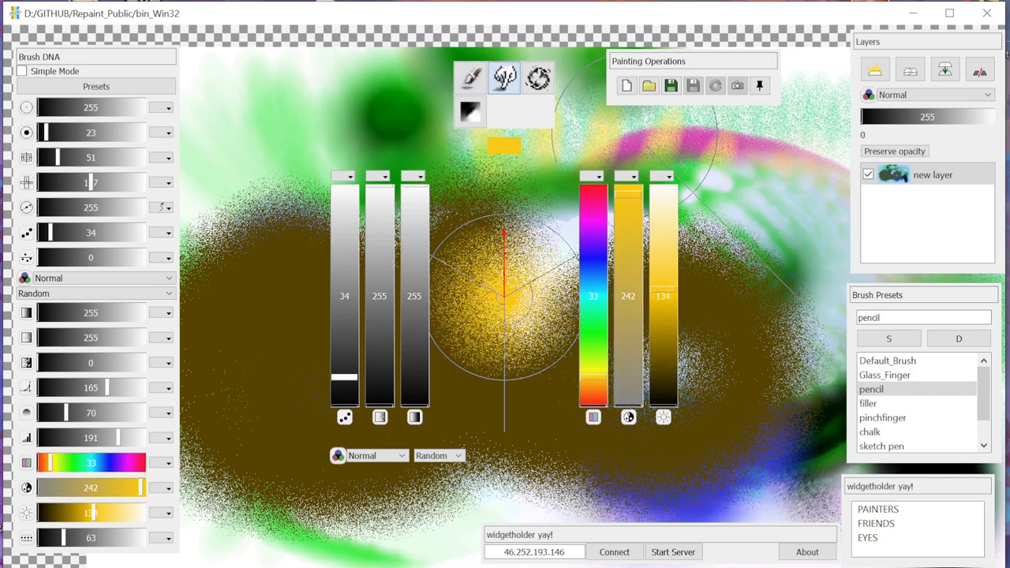
pyautogui.moveTo(108, 388); pyautogui.dragTo(79, 387)
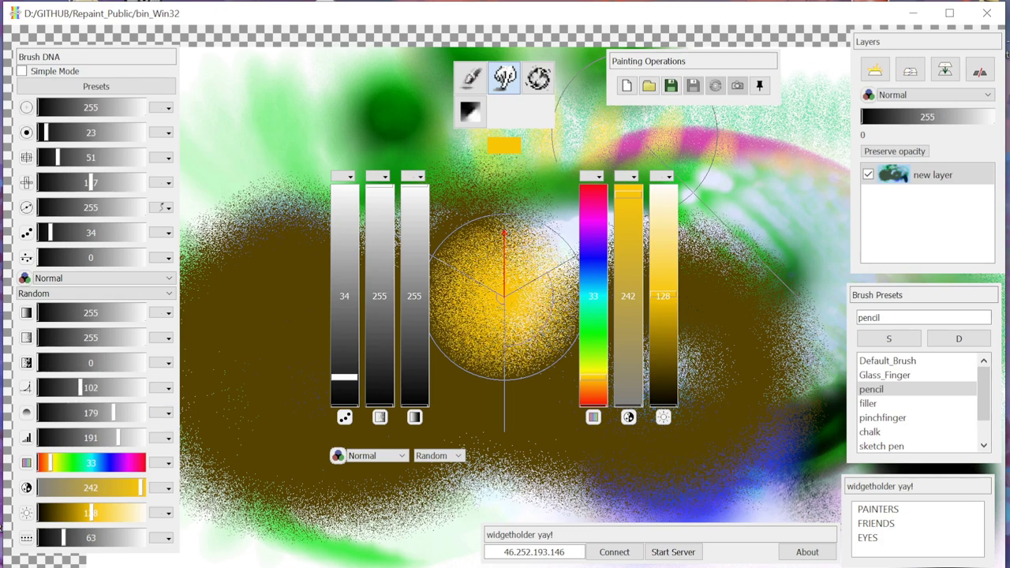
# Smear yellow over the brown shapes with Clone Opacity at 154 and the setting two rows above it at 255.
pyautogui.press('Tab')
pyautogui.moveTo(229, 144)
pyautogui.mouseDown()
pyautogui.moveTo(253, 185)
pyautogui.moveTo(394, 305)
pyautogui.moveTo(272, 309)
pyautogui.moveTo(530, 417)
pyautogui.moveTo(505, 300)
pyautogui.mouseUp()
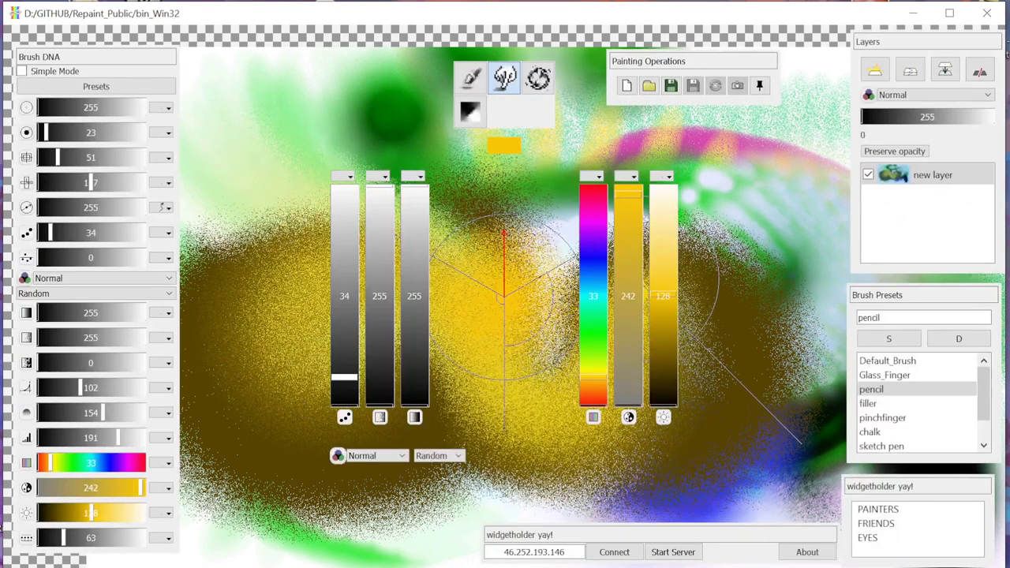
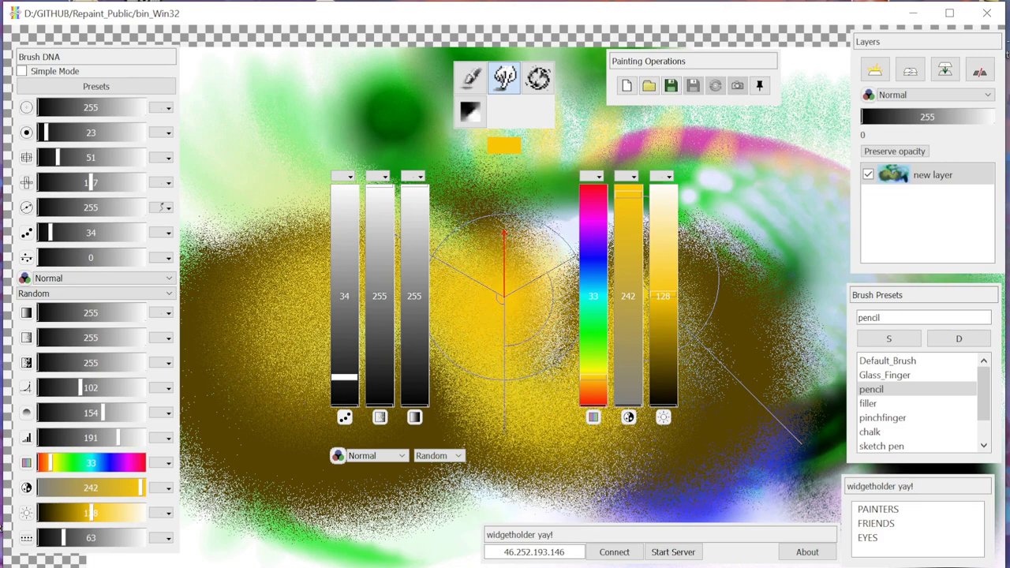
pyautogui.press('Tab')
pyautogui.moveTo(198, 228)
pyautogui.mouseDown()
pyautogui.moveTo(224, 346)
pyautogui.moveTo(322, 424)
pyautogui.moveTo(451, 239)
pyautogui.mouseUp()
pyautogui.press('Tab')
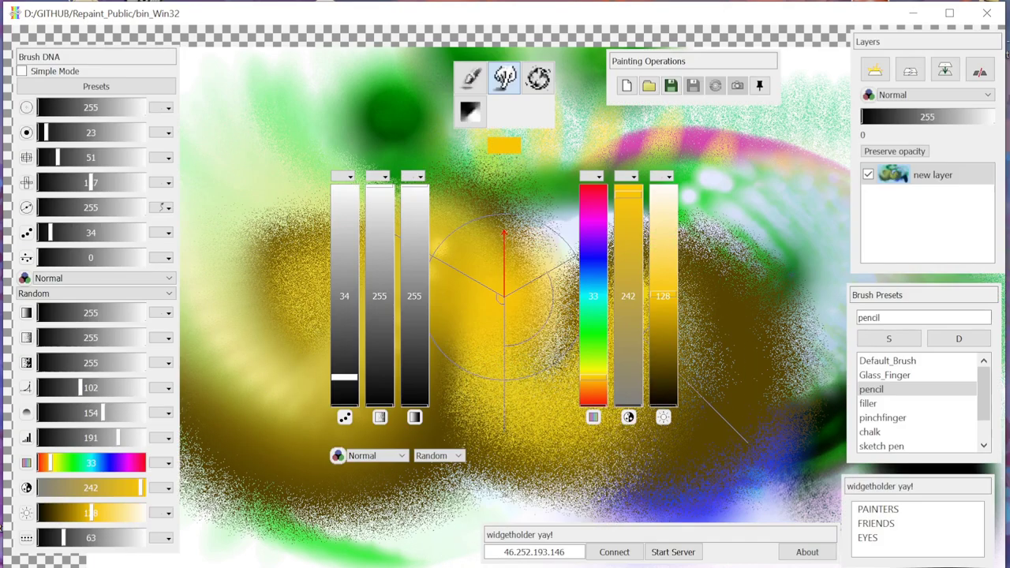
# Set the brush opacity to 158 and smudge broad strokes across the remaining brown area.
pyautogui.moveTo(415, 197); pyautogui.dragTo(415, 269)
pyautogui.press('Tab')
pyautogui.moveTo(779, 246)
pyautogui.mouseDown()
pyautogui.moveTo(732, 322)
pyautogui.moveTo(721, 186)
pyautogui.moveTo(702, 471)
pyautogui.moveTo(699, 315)
pyautogui.moveTo(304, 135)
pyautogui.moveTo(442, 269)
pyautogui.mouseUp()
pyautogui.press('Tab')
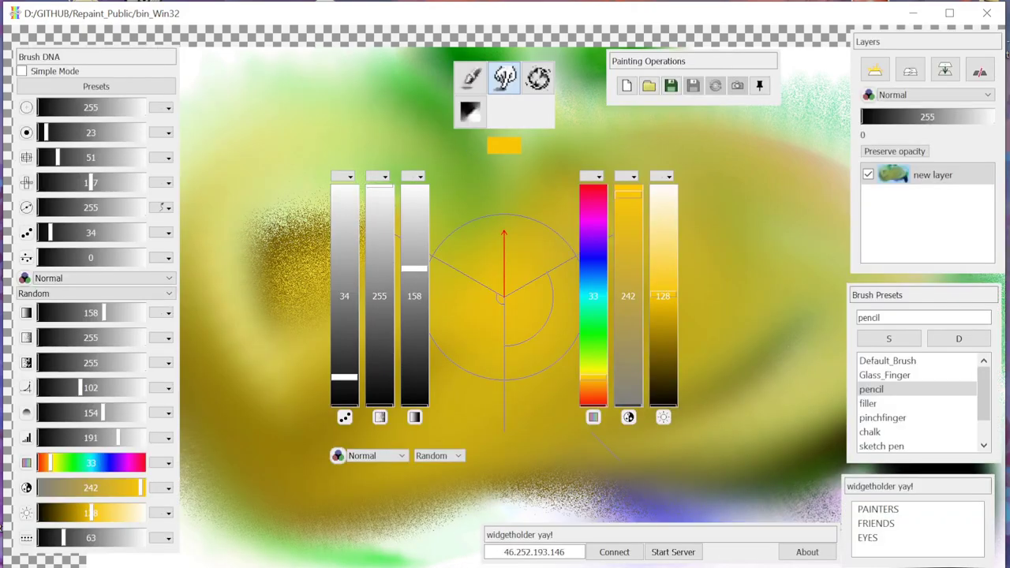
# Set the hue to 215 for magenta and blend it into the yellow shapes with wide smudge strokes.
pyautogui.click(594, 214)
pyautogui.press('Tab')
pyautogui.moveTo(567, 181)
pyautogui.mouseDown()
pyautogui.moveTo(527, 390)
pyautogui.moveTo(416, 205)
pyautogui.moveTo(582, 361)
pyautogui.moveTo(337, 420)
pyautogui.moveTo(292, 298)
pyautogui.mouseUp()
pyautogui.press('Tab')
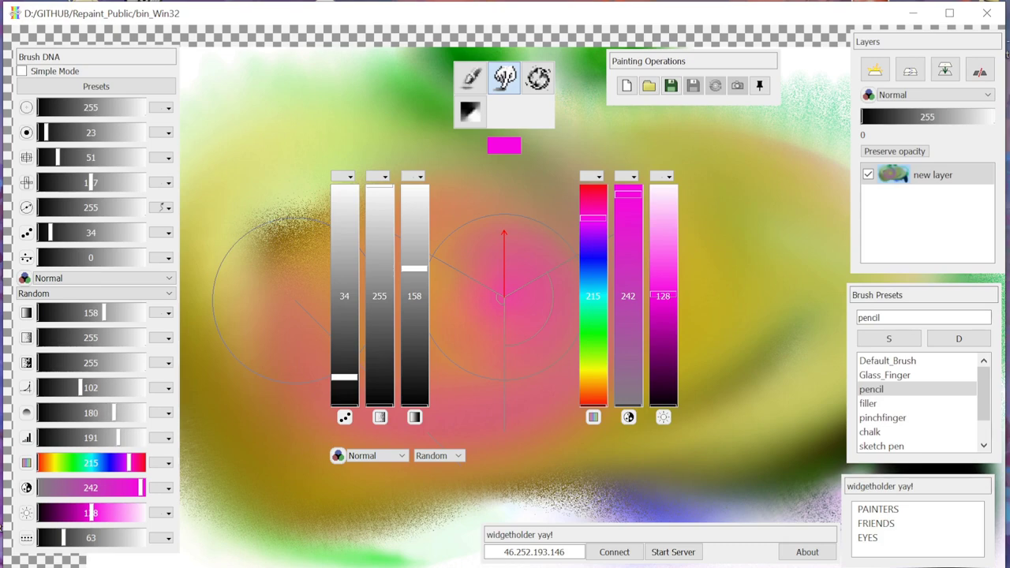
pyautogui.press('Tab')
pyautogui.moveTo(848, 430)
pyautogui.mouseDown()
pyautogui.moveTo(702, 305)
pyautogui.moveTo(665, 463)
pyautogui.moveTo(359, 229)
pyautogui.mouseUp()
# Set the colour to hue 45 with lightness 50 and smudge a small yellow patch into the pink area.
pyautogui.press('Tab')
pyautogui.click(593, 331)
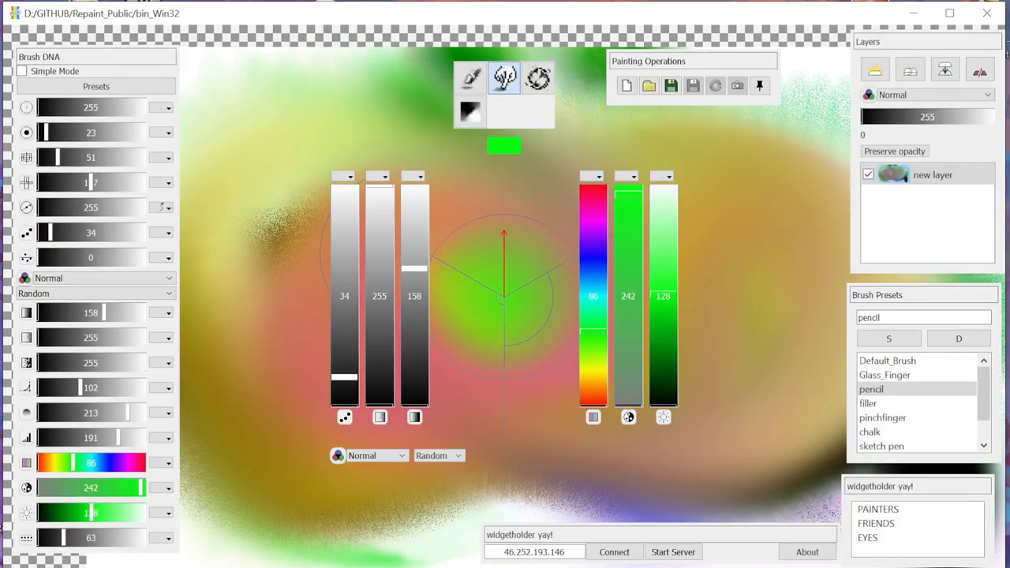
pyautogui.click(663, 363)
pyautogui.moveTo(594, 352); pyautogui.dragTo(593, 367)
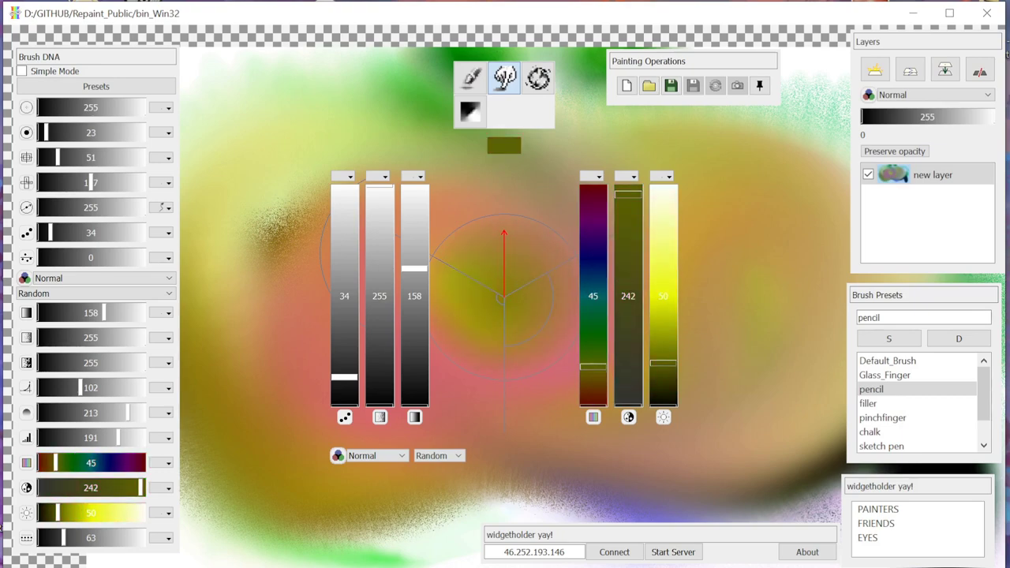
pyautogui.moveTo(501, 298); pyautogui.dragTo(501, 297)
pyautogui.press('Tab')
# Set the colour to blue with hue 147 and lightness 134, and smear a large wavy stroke across the shapes.
pyautogui.press('Tab')
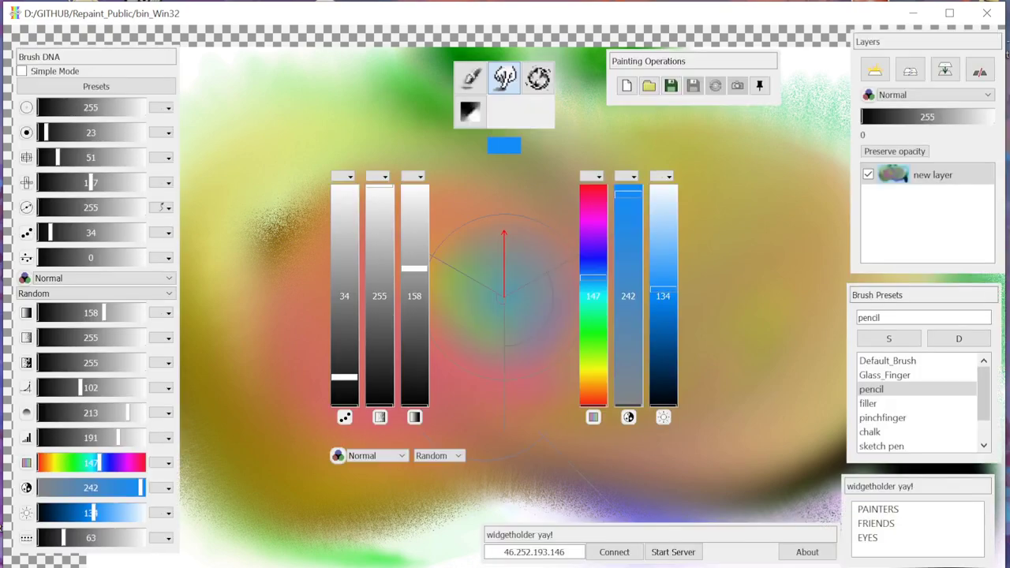
pyautogui.press('Tab')
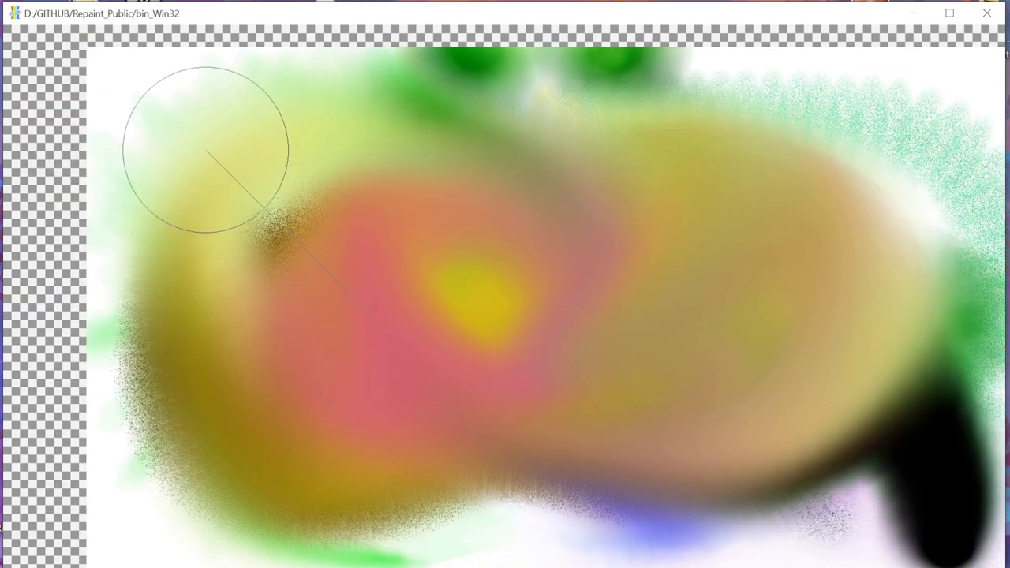
pyautogui.moveTo(221, 198)
pyautogui.mouseDown()
pyautogui.moveTo(315, 340)
pyautogui.moveTo(778, 316)
pyautogui.moveTo(520, 438)
pyautogui.mouseUp()
# Set Clone Opacity to 54 and brush hardness to 237, and paint a curled blue stroke from the upper right into the centre.
pyautogui.press('Tab')
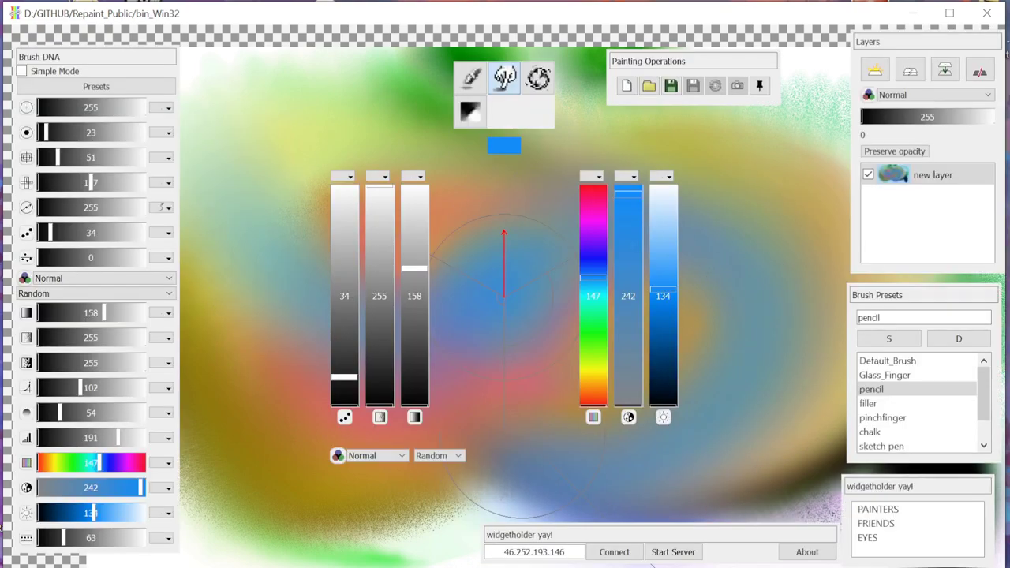
pyautogui.press('Tab')
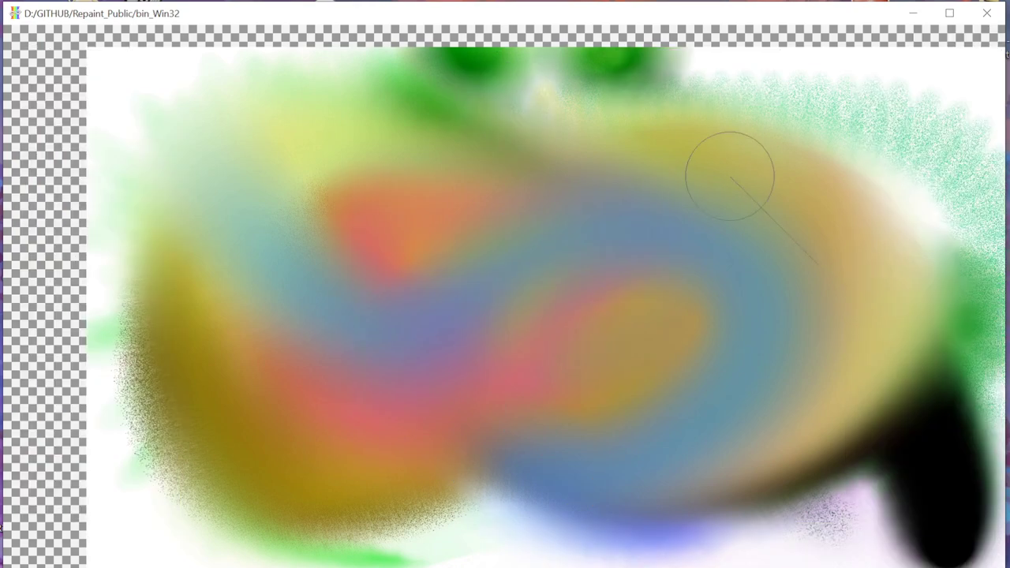
pyautogui.moveTo(829, 130)
pyautogui.mouseDown()
pyautogui.moveTo(730, 221)
pyautogui.moveTo(493, 232)
pyautogui.mouseUp()
# Set the lightness to 230 and smudge two ribbed, pale tube-like strokes through the blue curl.
pyautogui.press('Tab')
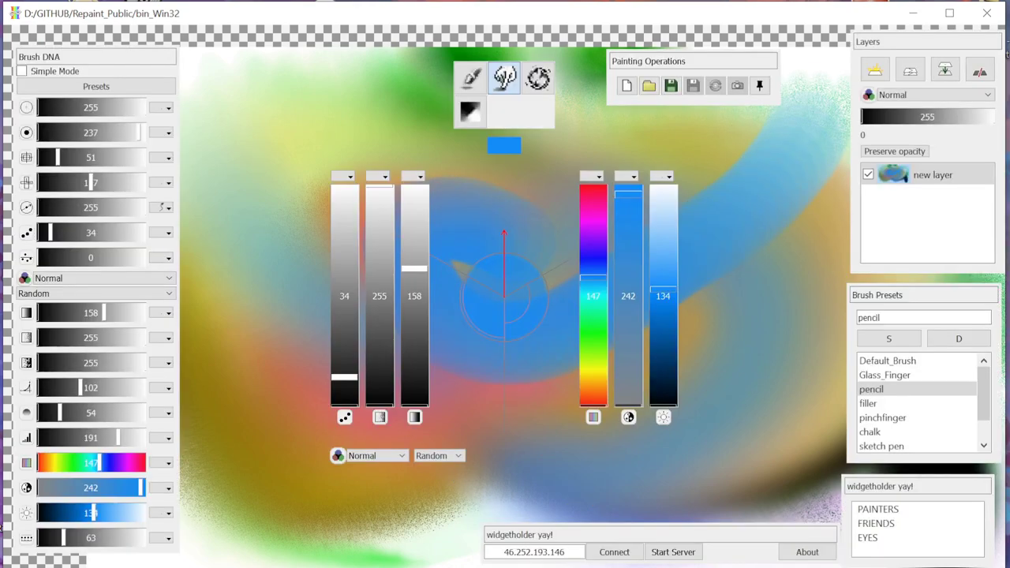
pyautogui.press('Tab')
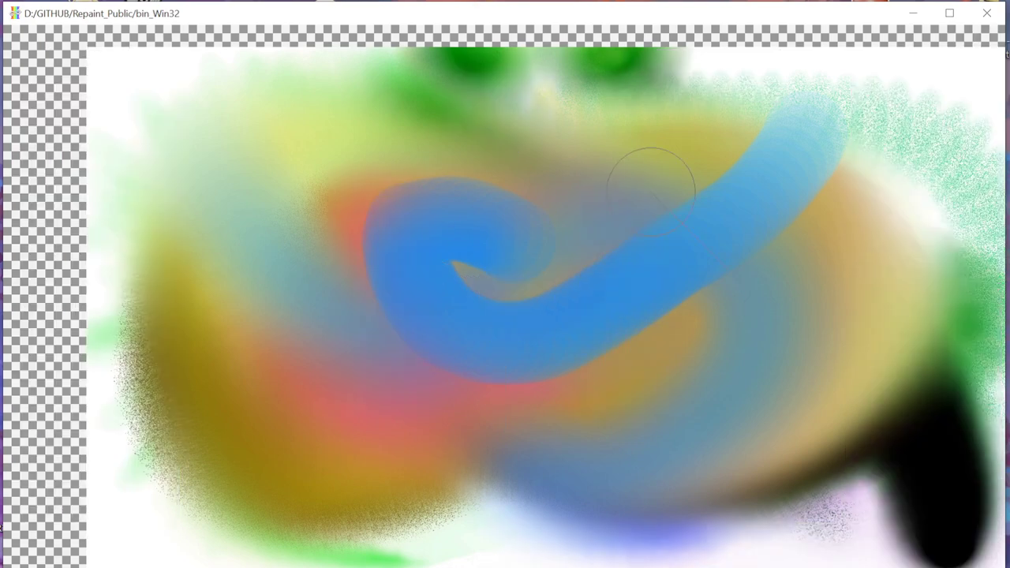
pyautogui.moveTo(383, 87)
pyautogui.mouseDown()
pyautogui.moveTo(472, 215)
pyautogui.moveTo(595, 367)
pyautogui.moveTo(478, 434)
pyautogui.mouseUp()
pyautogui.moveTo(138, 324)
pyautogui.mouseDown()
pyautogui.moveTo(323, 311)
pyautogui.moveTo(483, 242)
pyautogui.moveTo(505, 296)
pyautogui.mouseUp()
# Set the brush spacing to 16 and paint a long, smooth pale tube that loops across the painting.
pyautogui.press('Tab')
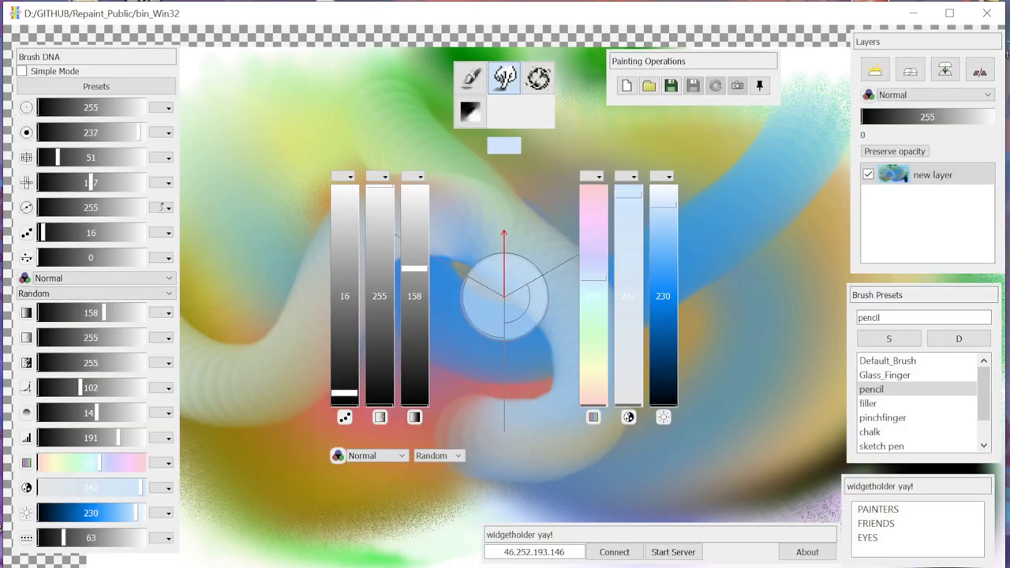
pyautogui.press('Tab')
pyautogui.moveTo(197, 123)
pyautogui.mouseDown()
pyautogui.moveTo(236, 210)
pyautogui.moveTo(501, 426)
pyautogui.moveTo(765, 288)
pyautogui.moveTo(581, 339)
pyautogui.moveTo(829, 406)
pyautogui.moveTo(624, 378)
pyautogui.mouseUp()
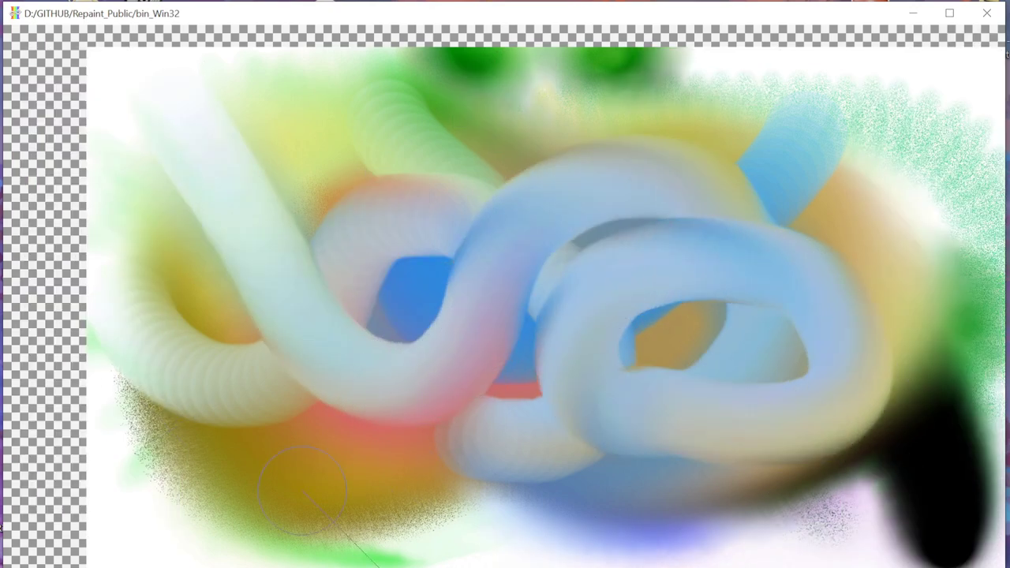
# Set the colour to orange with hue 20 and lightness 129, and paint a long looping tube over the pale one.
pyautogui.press('Tab')
pyautogui.moveTo(593, 278)
pyautogui.mouseDown()
pyautogui.moveTo(594, 222)
pyautogui.moveTo(593, 390)
pyautogui.mouseUp()
pyautogui.click(663, 296)
pyautogui.press('Tab')
pyautogui.moveTo(281, 122)
pyautogui.mouseDown()
pyautogui.moveTo(356, 261)
pyautogui.moveTo(697, 240)
pyautogui.moveTo(545, 266)
pyautogui.moveTo(733, 417)
pyautogui.moveTo(875, 185)
pyautogui.mouseUp()
# Switch to the displace brush mode, enlarge the brush, set the value below Clone Opacity to 245, and distort the paint around the blue gap.
pyautogui.press('Tab')
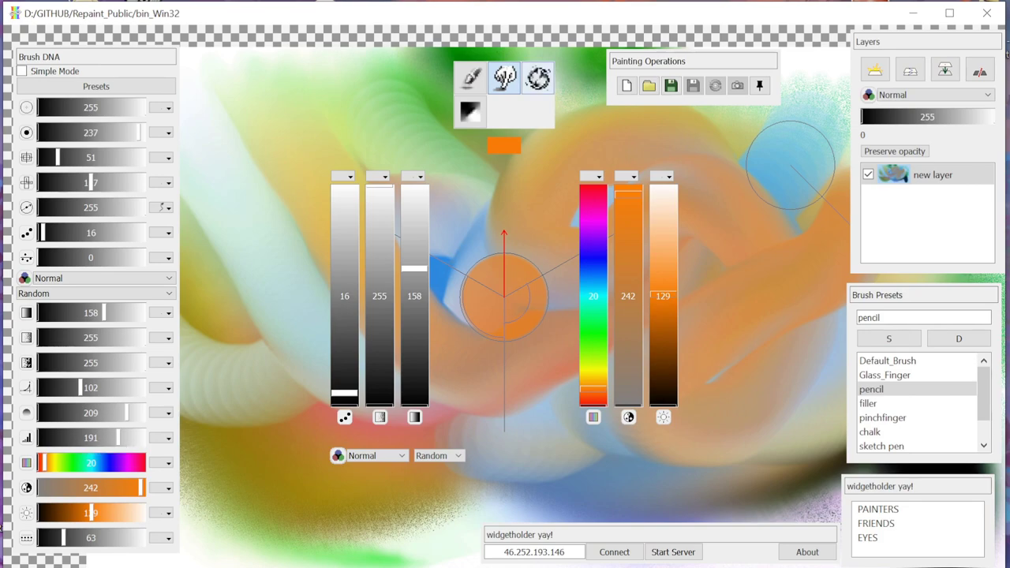
pyautogui.click(538, 78)
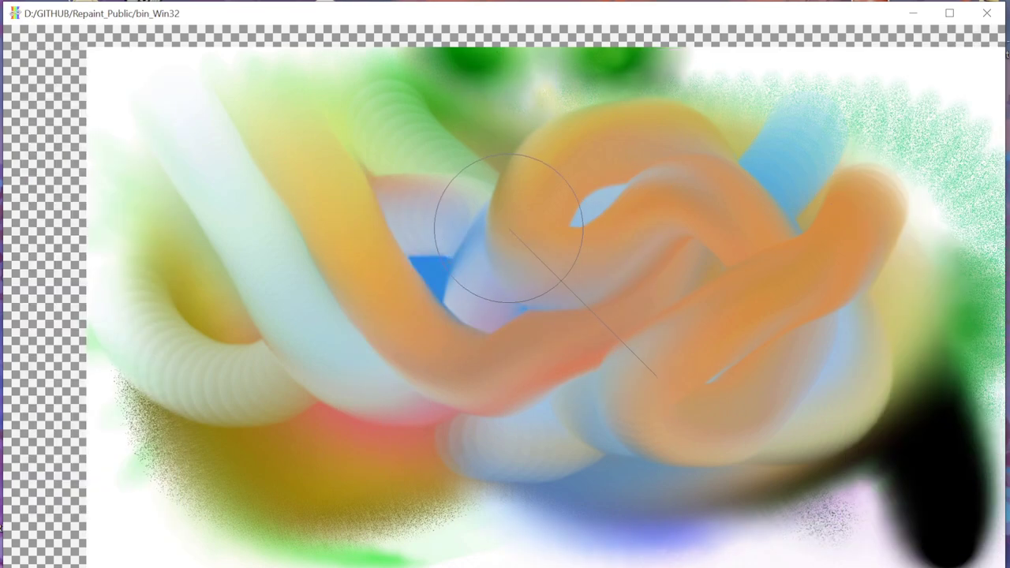
pyautogui.press('Tab')
pyautogui.press('Tab')
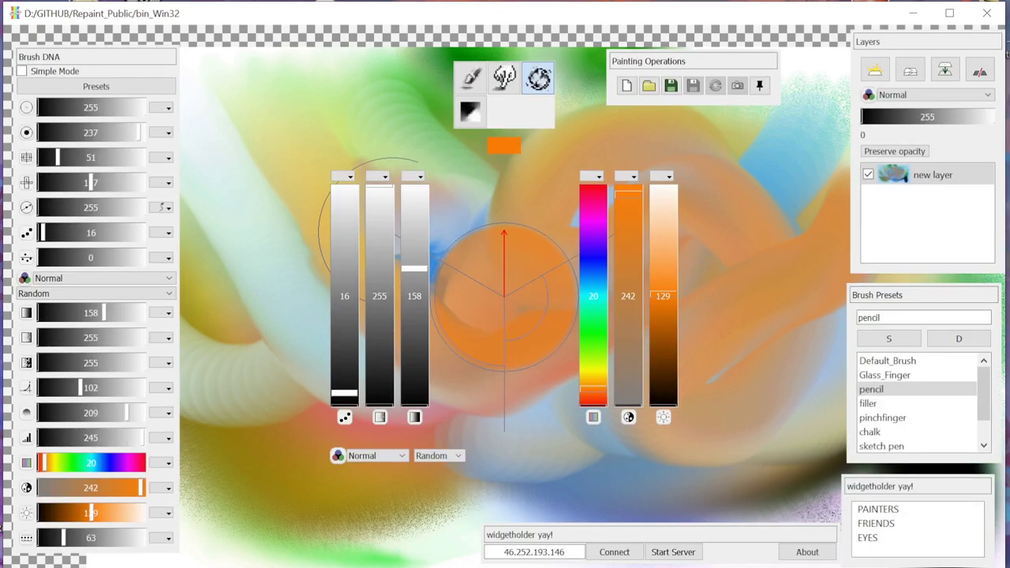
pyautogui.press('Tab')
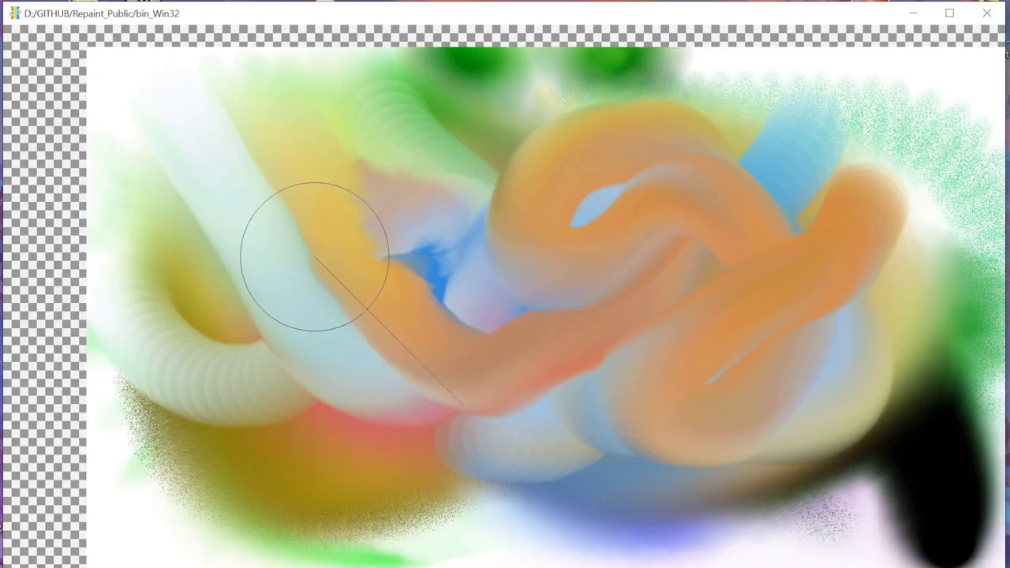
# Push paint along the pale tubes and across the orange loops, with the value below Clone Opacity at 120 and 145.
pyautogui.press('Tab')
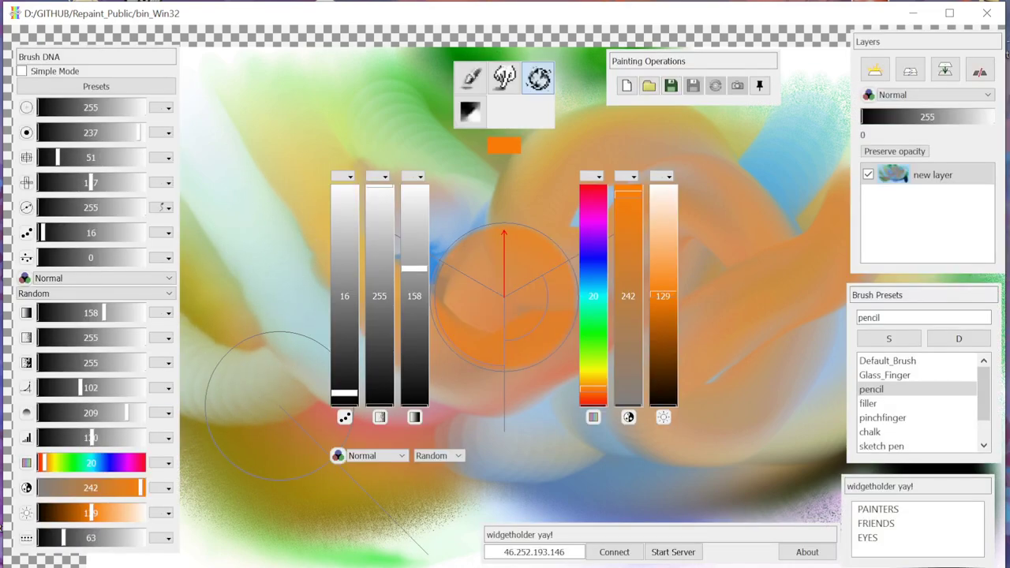
pyautogui.press('Tab')
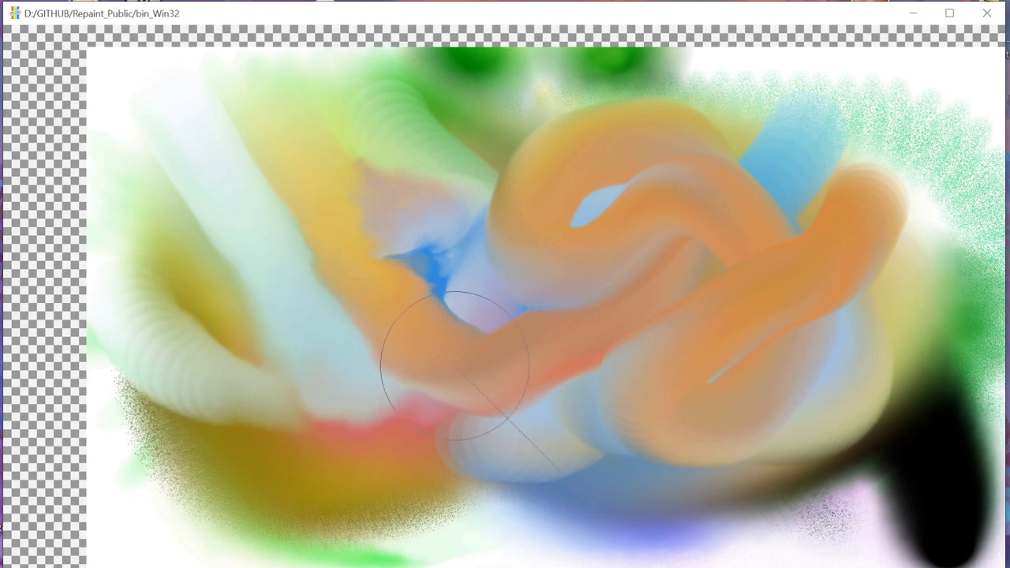
pyautogui.press('Tab')
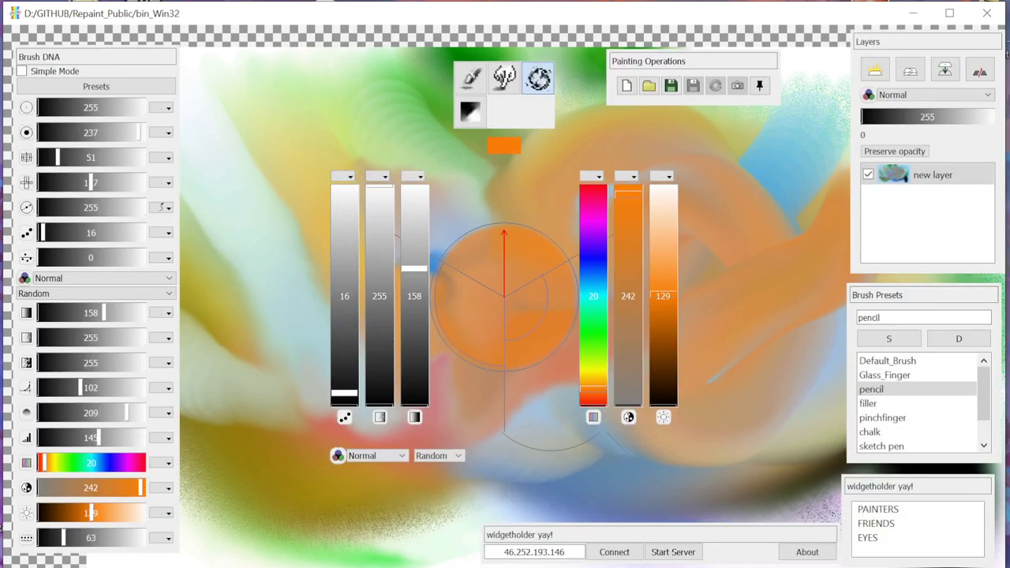
pyautogui.press('Tab')
pyautogui.moveTo(514, 349)
pyautogui.mouseDown()
pyautogui.moveTo(594, 399)
pyautogui.moveTo(610, 464)
pyautogui.moveTo(473, 436)
pyautogui.moveTo(774, 347)
pyautogui.mouseUp()
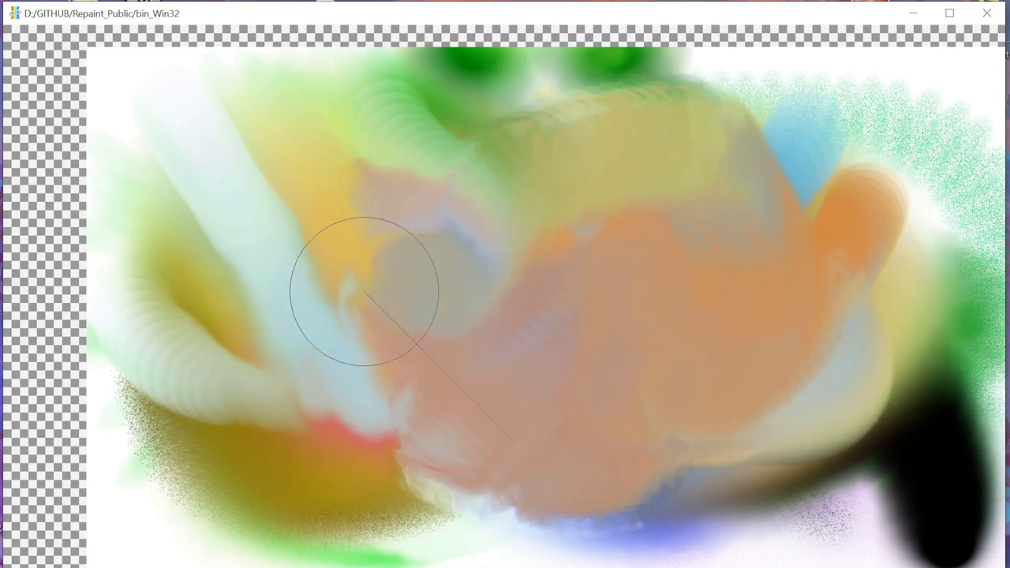
# Set the value below Clone Opacity to 255 and push the paint around the pale tubes on the canvas's left half.
pyautogui.press('Tab')
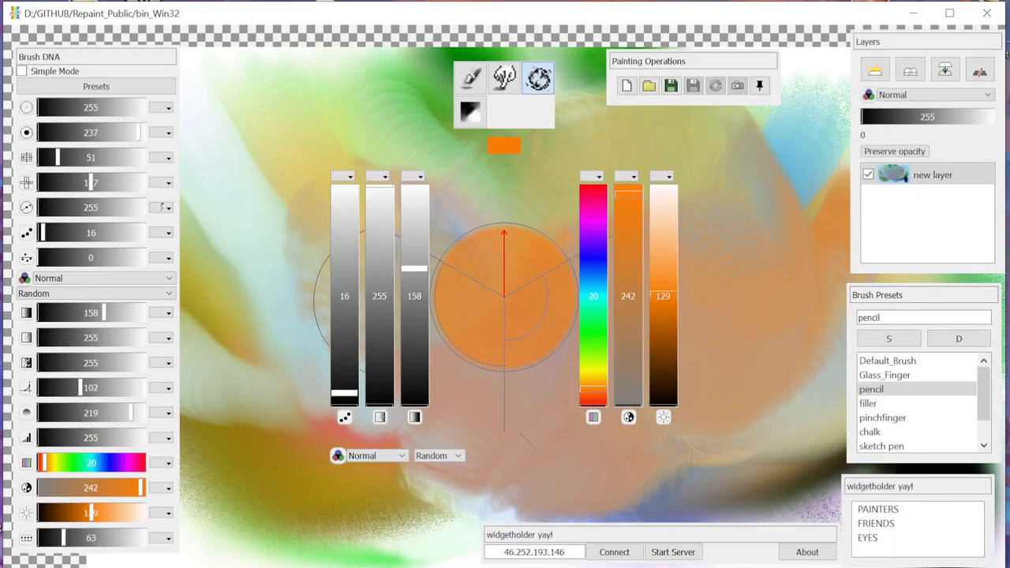
pyautogui.press('Tab')
pyautogui.moveTo(375, 300)
pyautogui.mouseDown()
pyautogui.moveTo(223, 312)
pyautogui.moveTo(230, 389)
pyautogui.moveTo(297, 427)
pyautogui.moveTo(317, 336)
pyautogui.moveTo(270, 266)
pyautogui.moveTo(263, 211)
pyautogui.moveTo(315, 213)
pyautogui.mouseUp()
# Set the brush spacing to 0 and the value below Clone Opacity to 118, and push more paint across the lower and central areas.
pyautogui.press('Tab')
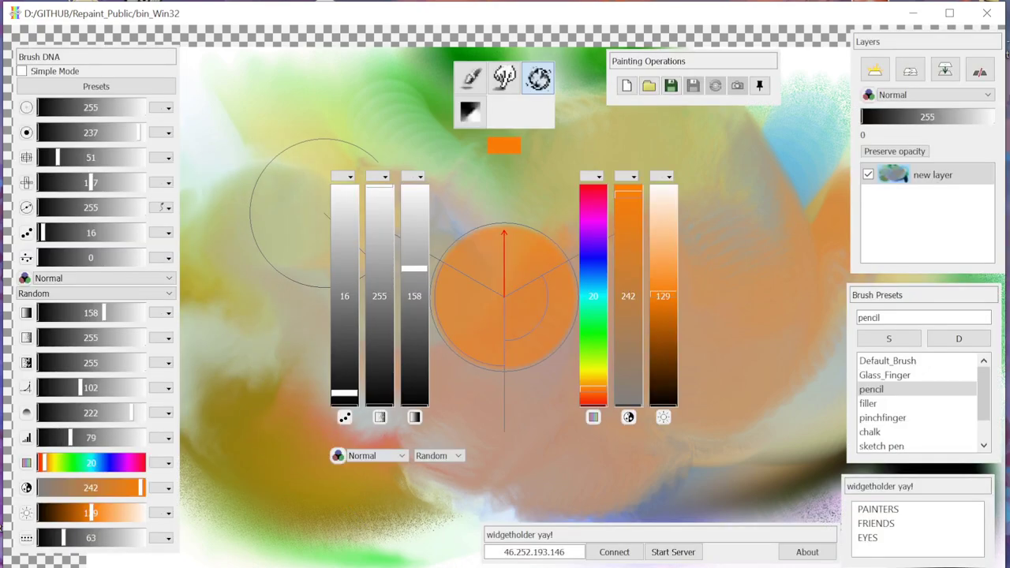
pyautogui.moveTo(237, 315)
pyautogui.mouseDown()
pyautogui.moveTo(220, 334)
pyautogui.moveTo(209, 436)
pyautogui.moveTo(225, 430)
pyautogui.mouseUp()
pyautogui.press('Tab')
pyautogui.moveTo(349, 349)
pyautogui.mouseDown()
pyautogui.moveTo(358, 401)
pyautogui.moveTo(378, 448)
pyautogui.moveTo(449, 437)
pyautogui.moveTo(481, 336)
pyautogui.moveTo(464, 419)
pyautogui.moveTo(390, 444)
pyautogui.moveTo(355, 305)
pyautogui.moveTo(418, 202)
pyautogui.moveTo(478, 169)
pyautogui.moveTo(564, 222)
pyautogui.moveTo(812, 189)
pyautogui.moveTo(808, 247)
pyautogui.moveTo(796, 228)
pyautogui.moveTo(823, 410)
pyautogui.moveTo(753, 448)
pyautogui.moveTo(692, 428)
pyautogui.moveTo(630, 437)
pyautogui.moveTo(586, 367)
pyautogui.mouseUp()
pyautogui.press('Tab')
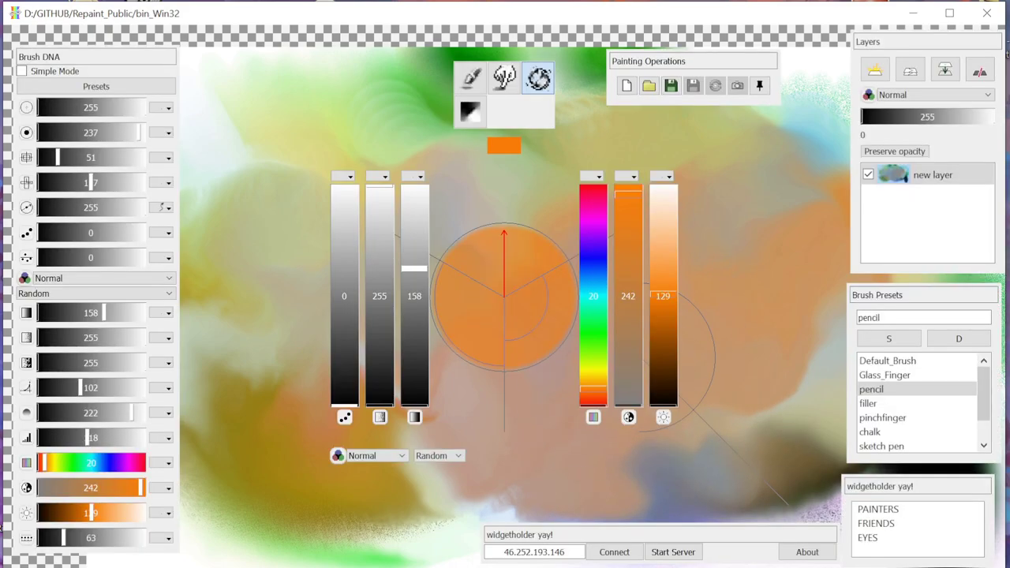
# Switch to the contrast brush mode and paint a broad diagonal stroke over the lower-left part of the painting.
pyautogui.click(471, 111)
pyautogui.press('Tab')
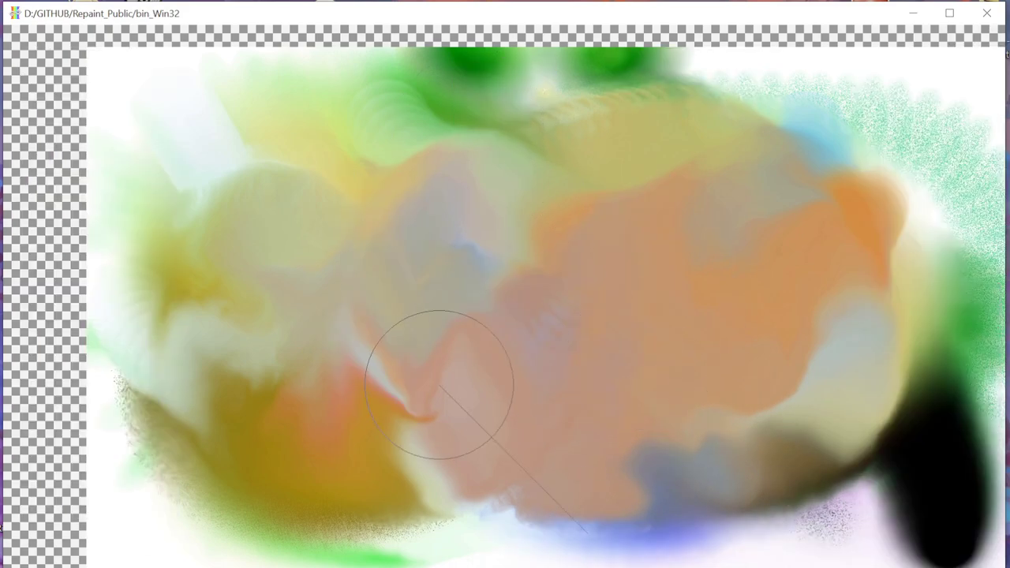
pyautogui.moveTo(422, 407); pyautogui.dragTo(314, 289)
pyautogui.press('Tab')
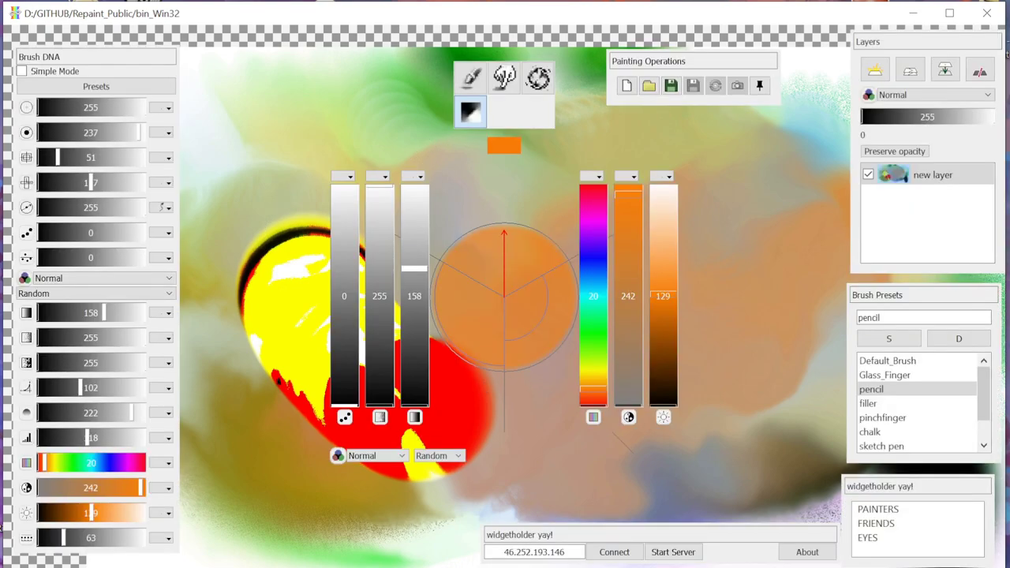
# Return to the displace mode, set the brush opacity to 255, and push the yellow and red contrast patches around.
pyautogui.press('Tab')
pyautogui.moveTo(397, 282)
pyautogui.mouseDown()
pyautogui.moveTo(405, 250)
pyautogui.moveTo(357, 280)
pyautogui.moveTo(371, 299)
pyautogui.moveTo(430, 303)
pyautogui.moveTo(428, 338)
pyautogui.mouseUp()
pyautogui.press('Tab')
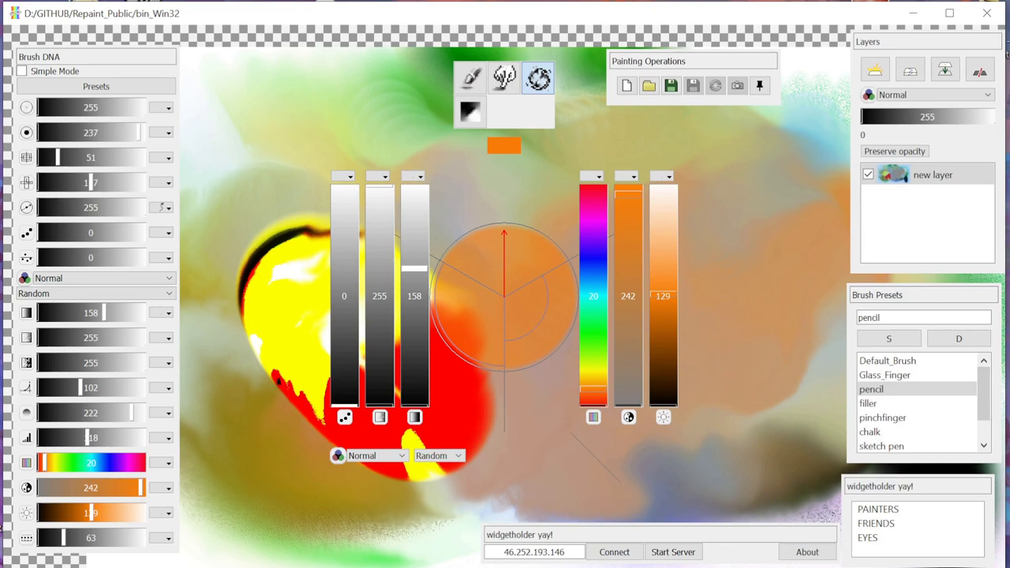
pyautogui.moveTo(414, 269); pyautogui.dragTo(414, 187)
pyautogui.press('Tab')
pyautogui.moveTo(338, 264)
pyautogui.mouseDown()
pyautogui.moveTo(299, 234)
pyautogui.moveTo(310, 218)
pyautogui.moveTo(316, 234)
pyautogui.moveTo(282, 243)
pyautogui.mouseUp()
pyautogui.moveTo(430, 390)
pyautogui.mouseDown()
pyautogui.moveTo(418, 442)
pyautogui.moveTo(465, 524)
pyautogui.moveTo(441, 473)
pyautogui.moveTo(481, 524)
pyautogui.mouseUp()
pyautogui.press('Tab')
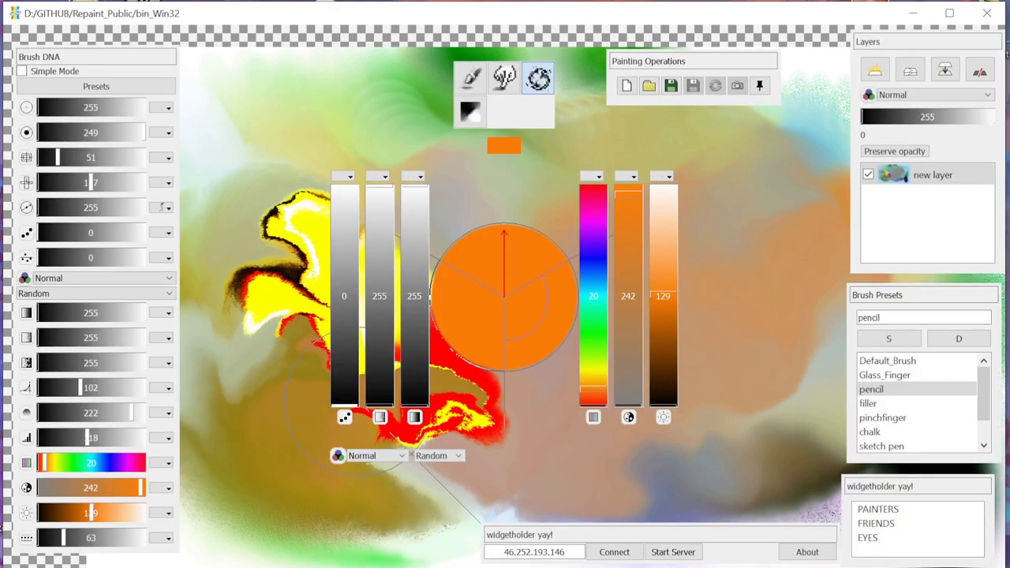
# Enlarge the displace brush and push the paint into broad swirls across the canvas.
pyautogui.moveTo(504, 224); pyautogui.dragTo(504, 164)
pyautogui.press('Tab')
pyautogui.moveTo(487, 331)
pyautogui.mouseDown()
pyautogui.moveTo(463, 324)
pyautogui.moveTo(474, 289)
pyautogui.moveTo(479, 324)
pyautogui.moveTo(445, 370)
pyautogui.moveTo(405, 357)
pyautogui.moveTo(294, 213)
pyautogui.moveTo(216, 230)
pyautogui.moveTo(202, 300)
pyautogui.moveTo(266, 362)
pyautogui.moveTo(379, 340)
pyautogui.mouseUp()
pyautogui.press('Tab')
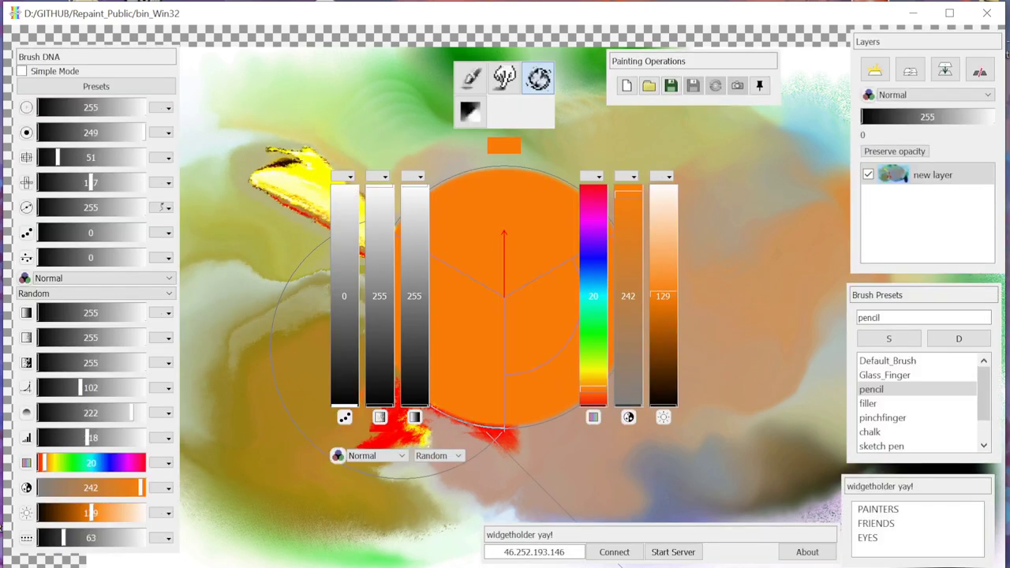
pyautogui.press('Tab')
pyautogui.moveTo(426, 332)
pyautogui.mouseDown()
pyautogui.moveTo(495, 311)
pyautogui.moveTo(509, 407)
pyautogui.moveTo(456, 363)
pyautogui.moveTo(451, 308)
pyautogui.moveTo(457, 328)
pyautogui.mouseUp()
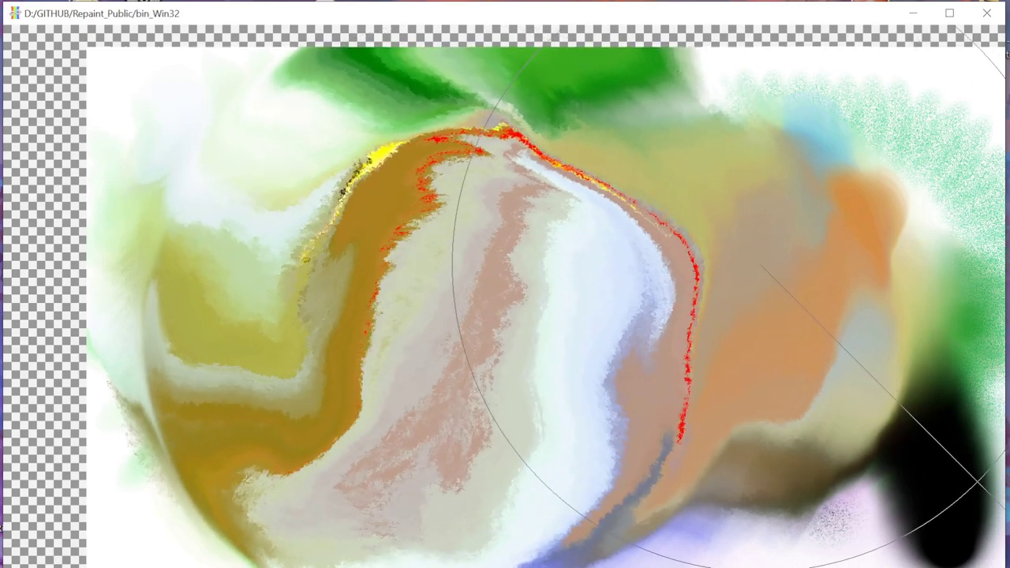
# Switch to the normal paint brush mode, shrink the brush, and set Brush Length to 85.
pyautogui.press('Tab')
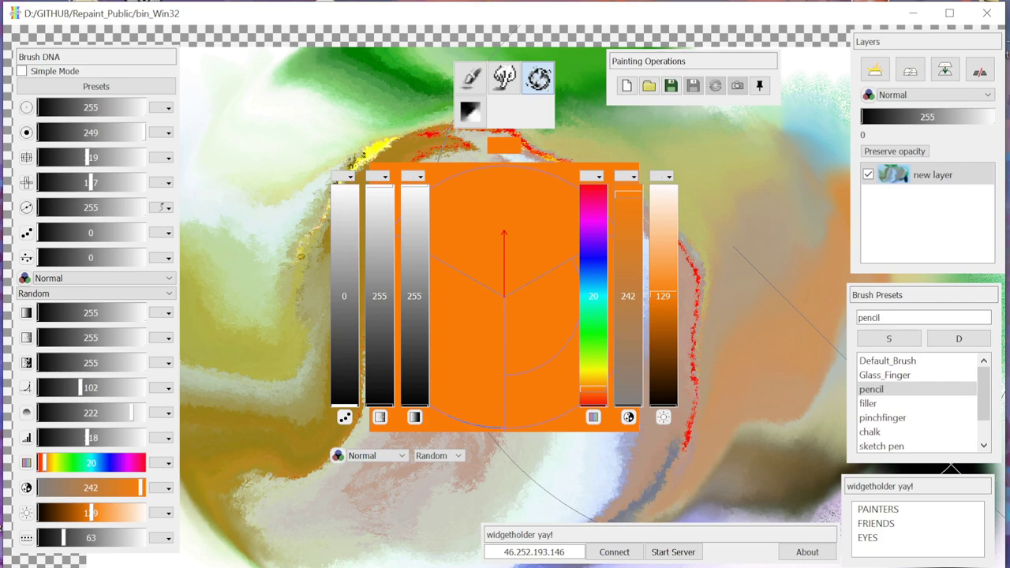
pyautogui.click(471, 78)
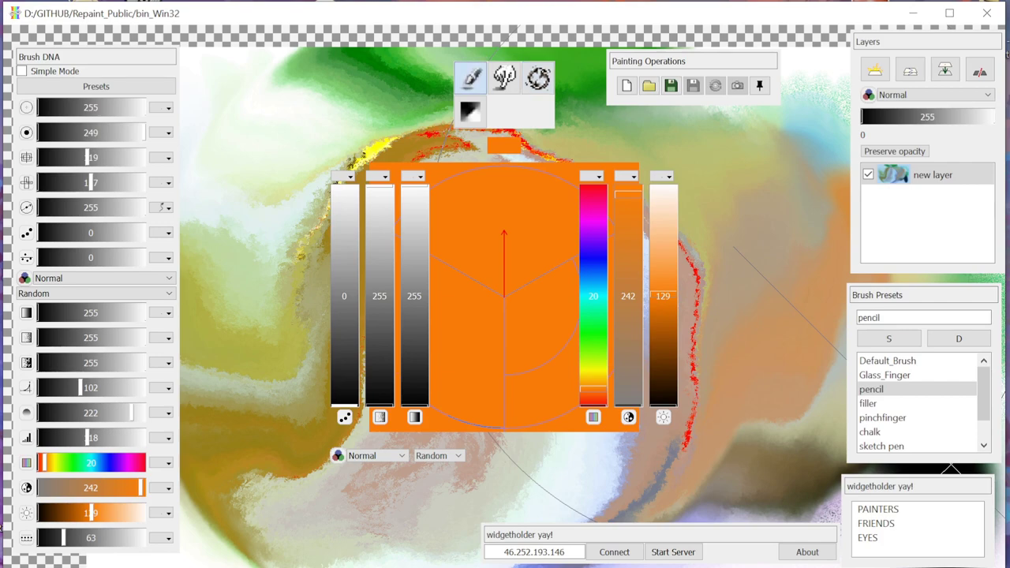
pyautogui.press('Tab')
pyautogui.press('Tab')
pyautogui.moveTo(479, 310)
pyautogui.mouseDown()
pyautogui.moveTo(460, 322)
pyautogui.moveTo(471, 317)
pyautogui.mouseUp()
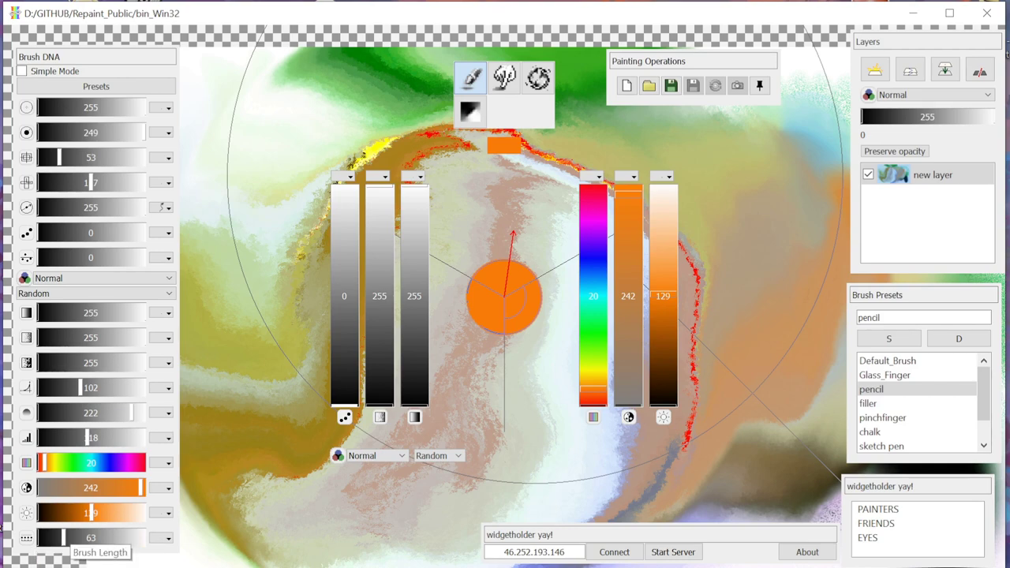
pyautogui.moveTo(64, 538); pyautogui.dragTo(80, 538)
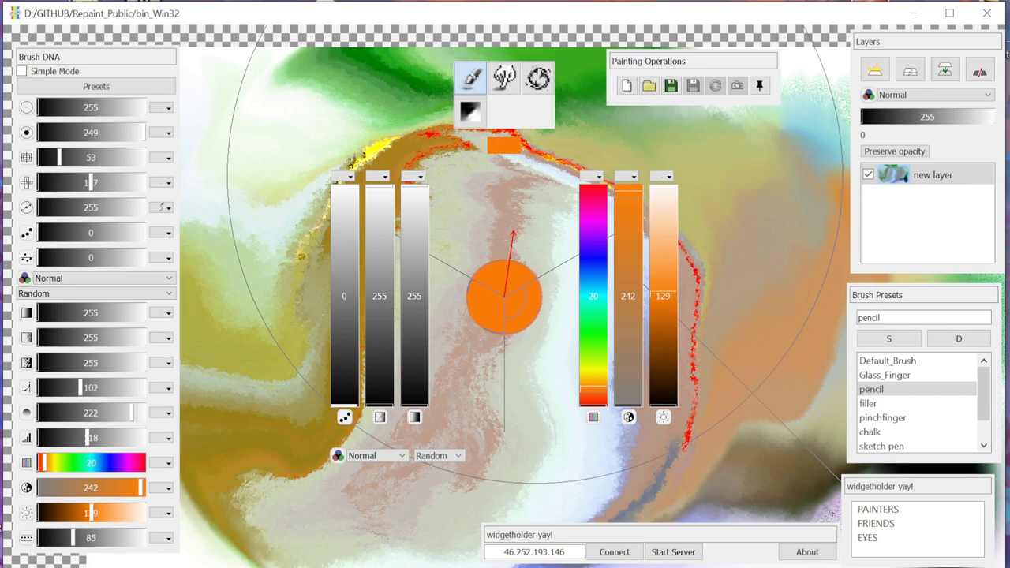
# Link the brush opacity to Length and paint three fading orange strokes on the canvas's left side.
pyautogui.click(414, 176)
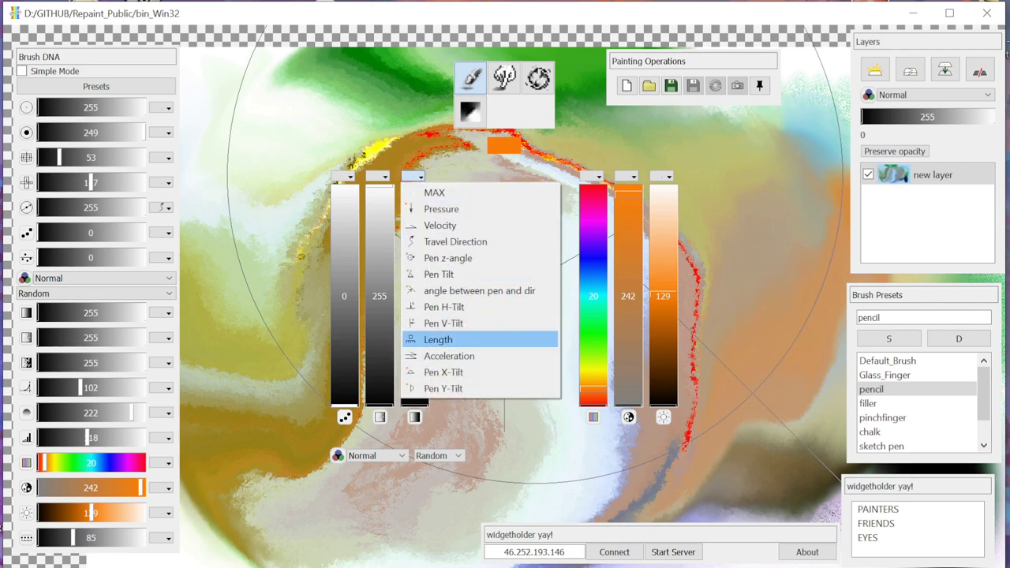
pyautogui.click(438, 339)
pyautogui.press('Tab')
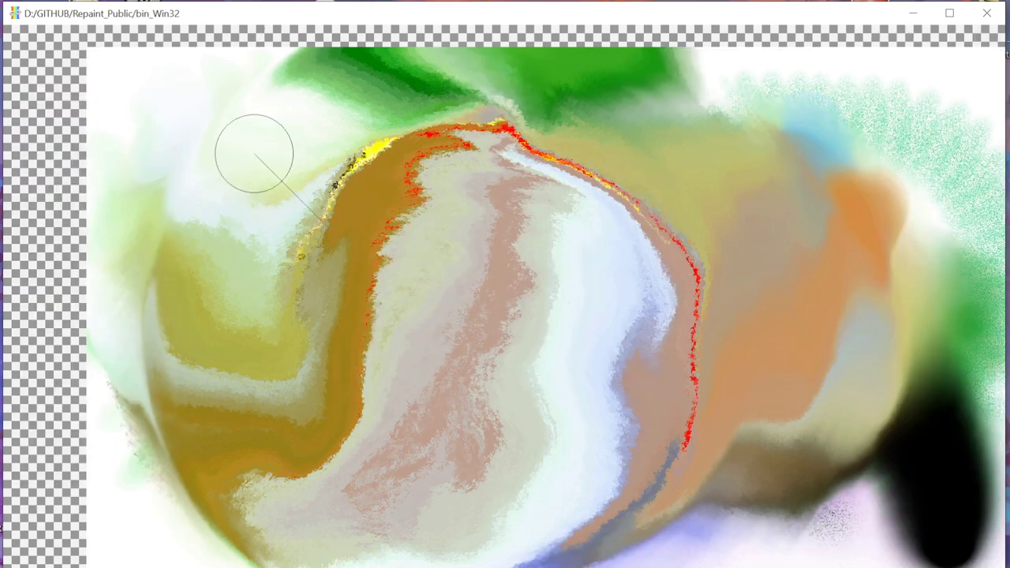
pyautogui.moveTo(199, 120)
pyautogui.mouseDown()
pyautogui.moveTo(226, 158)
pyautogui.moveTo(605, 380)
pyautogui.mouseUp()
pyautogui.press('Tab')
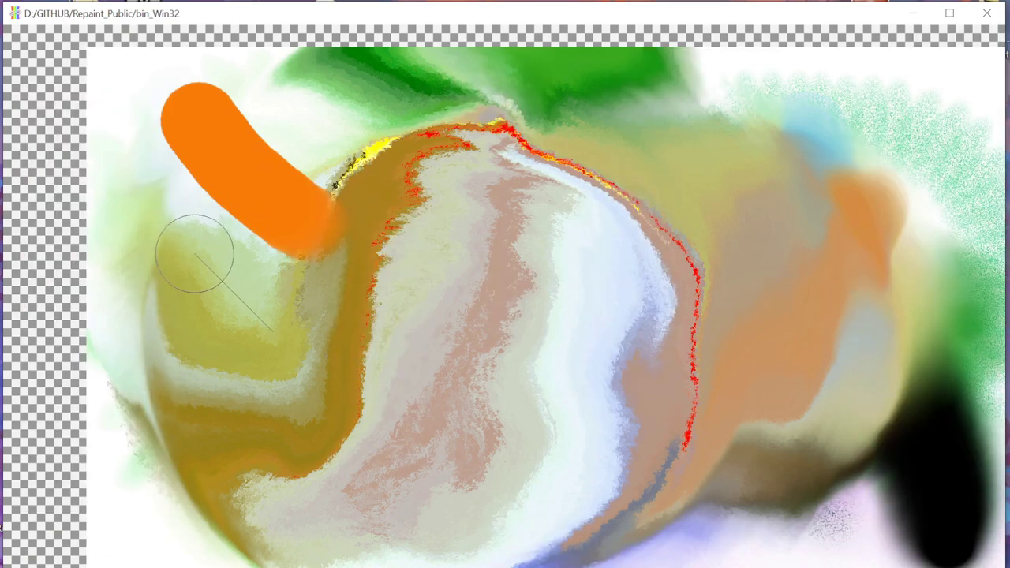
pyautogui.moveTo(198, 255); pyautogui.dragTo(300, 347)
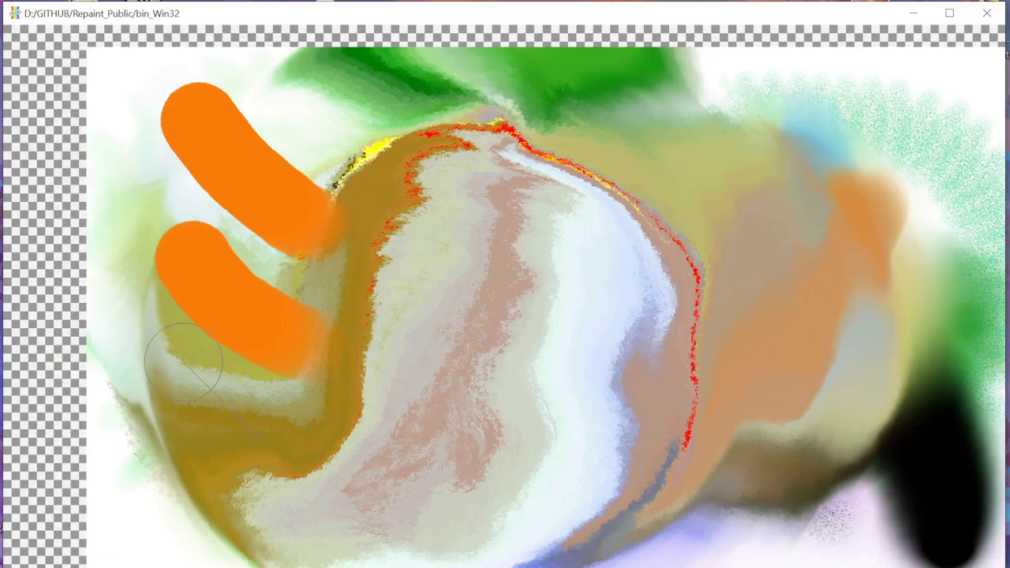
pyautogui.moveTo(115, 339); pyautogui.dragTo(233, 442)
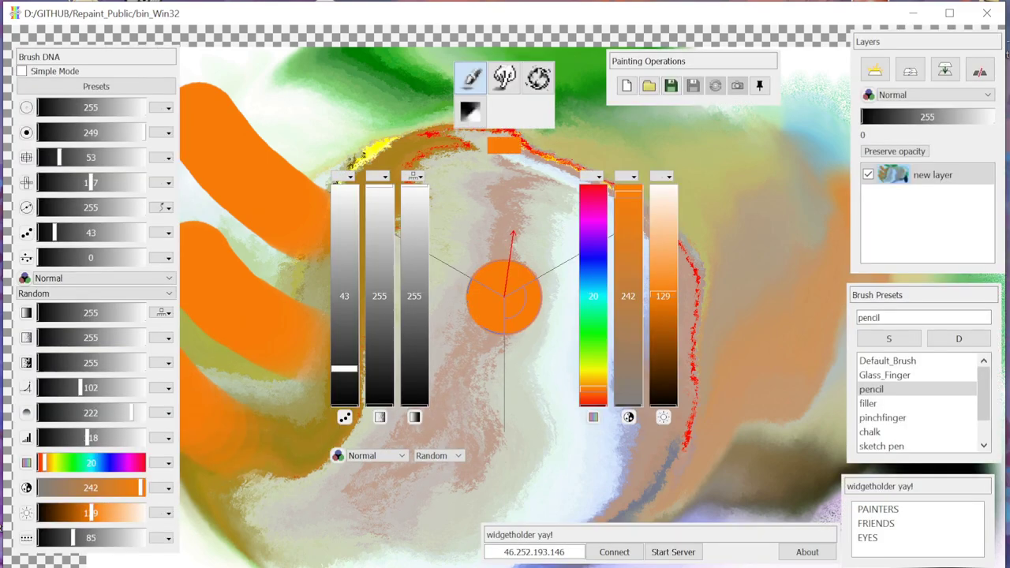
# Set the brush spacing to 43, soften the brush edge, and paint more fading orange strokes across the upper-left and lower-left areas.
pyautogui.moveTo(532, 313); pyautogui.dragTo(518, 305)
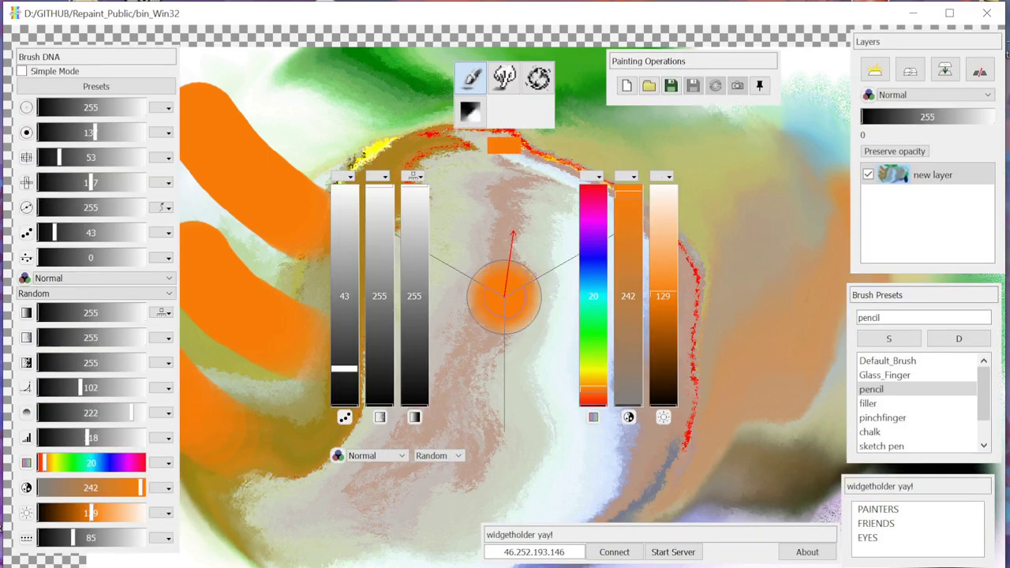
pyautogui.press('Tab')
pyautogui.moveTo(446, 181); pyautogui.dragTo(481, 284)
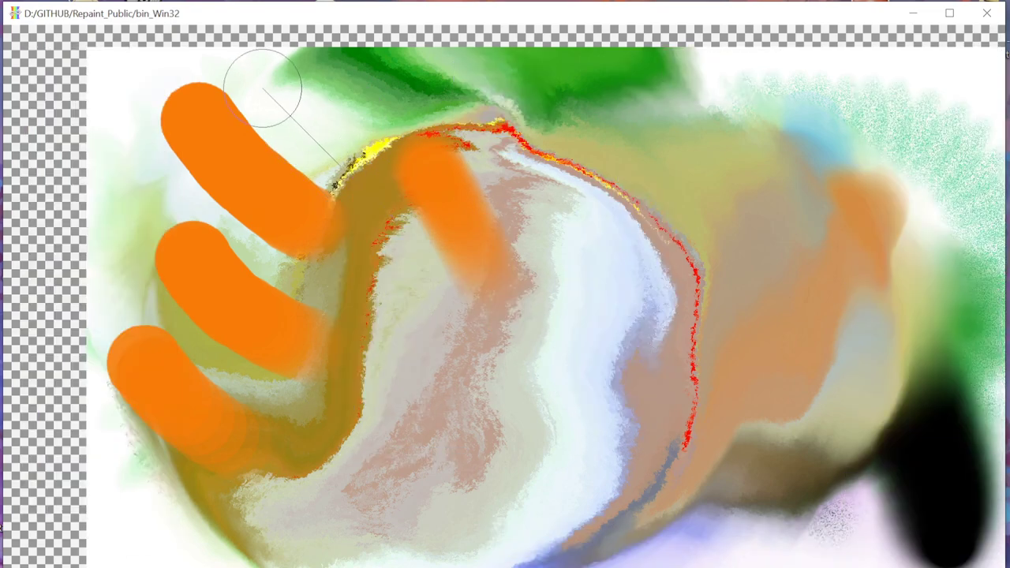
pyautogui.moveTo(264, 87)
pyautogui.mouseDown()
pyautogui.moveTo(398, 264)
pyautogui.moveTo(548, 416)
pyautogui.mouseUp()
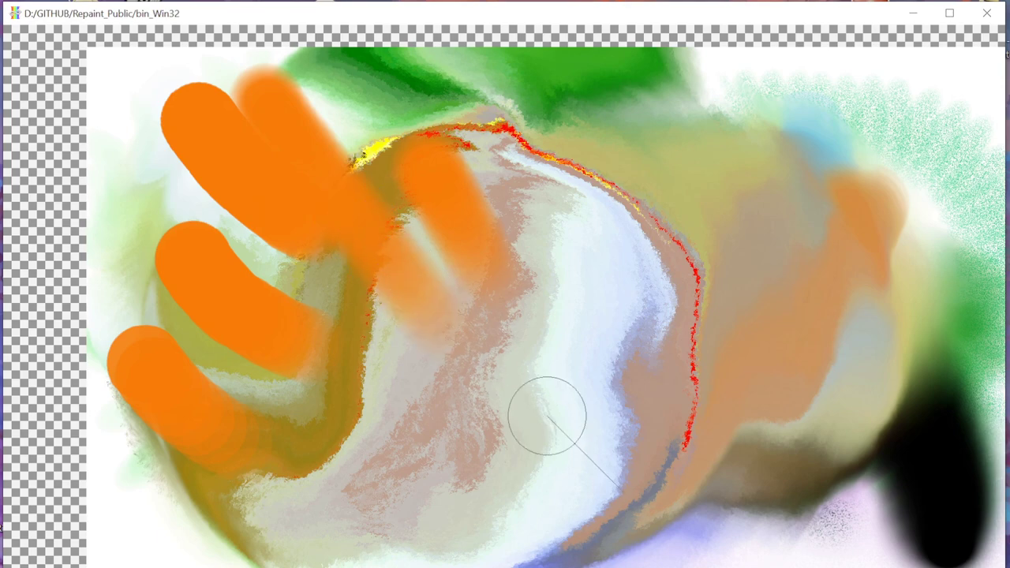
pyautogui.moveTo(110, 525); pyautogui.dragTo(433, 523)
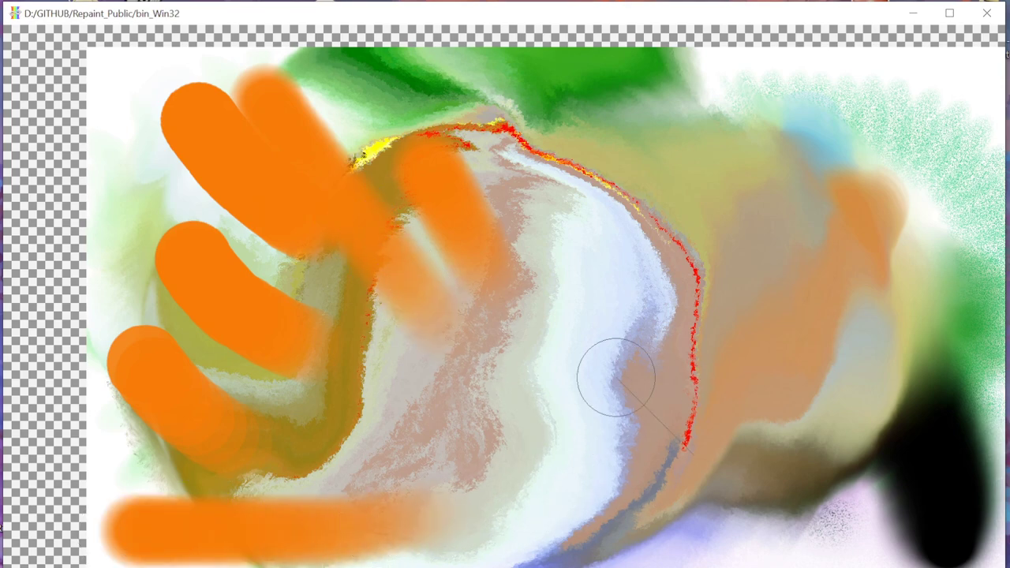
# Set Brush Length to 224 and paint a long curved orange stroke on the right side of the painting.
pyautogui.press('Tab')
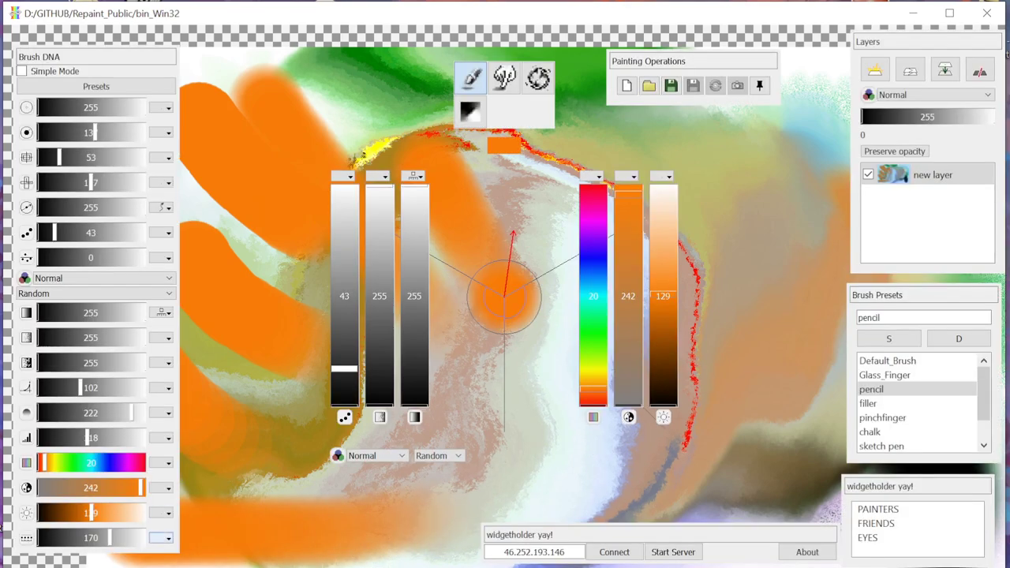
pyautogui.press('Tab')
pyautogui.moveTo(789, 215); pyautogui.dragTo(667, 481)
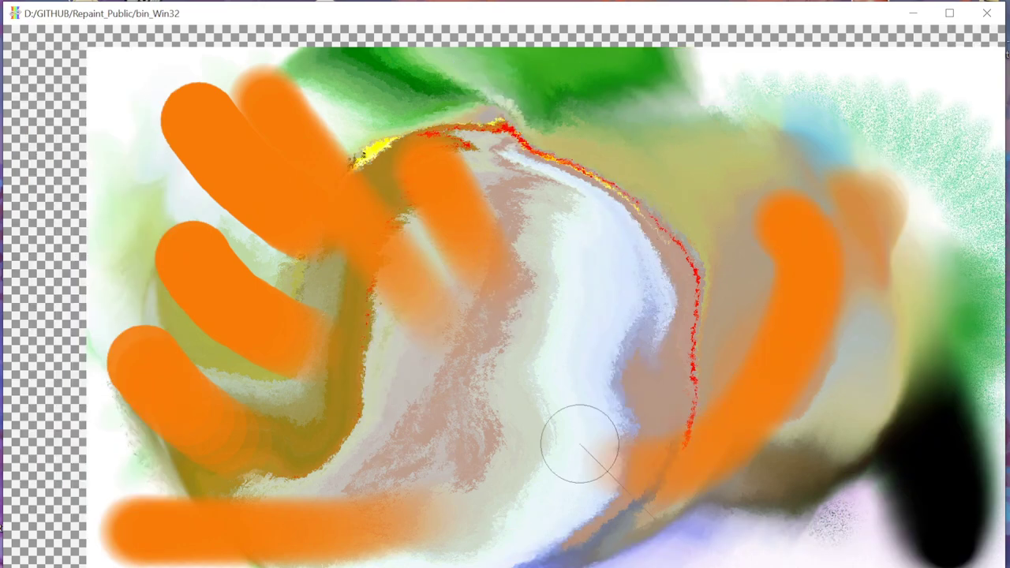
# Link the brush hue to Length and paint a diagonal stroke from the upper right toward the lower centre.
pyautogui.press('Tab')
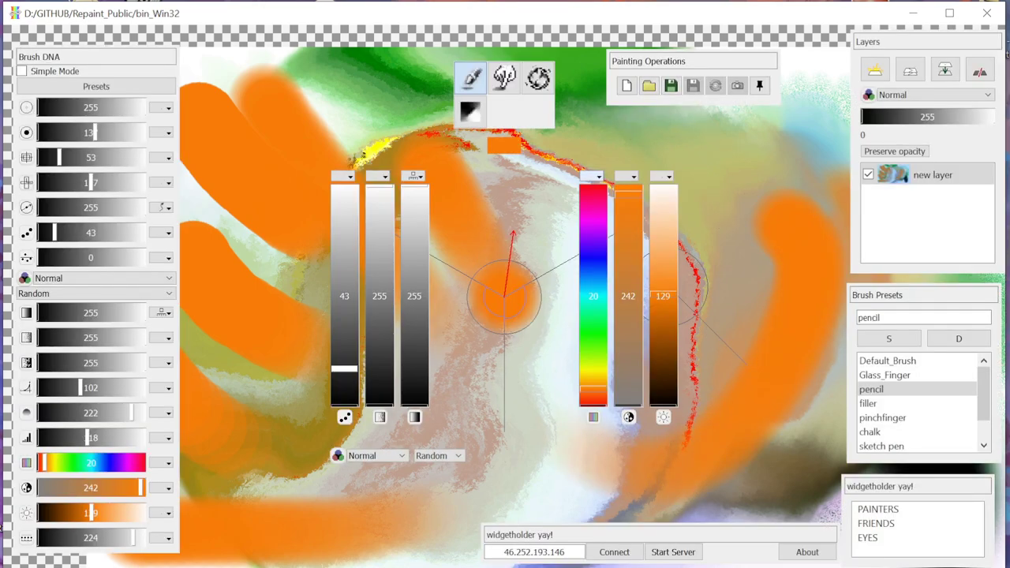
pyautogui.click(593, 175)
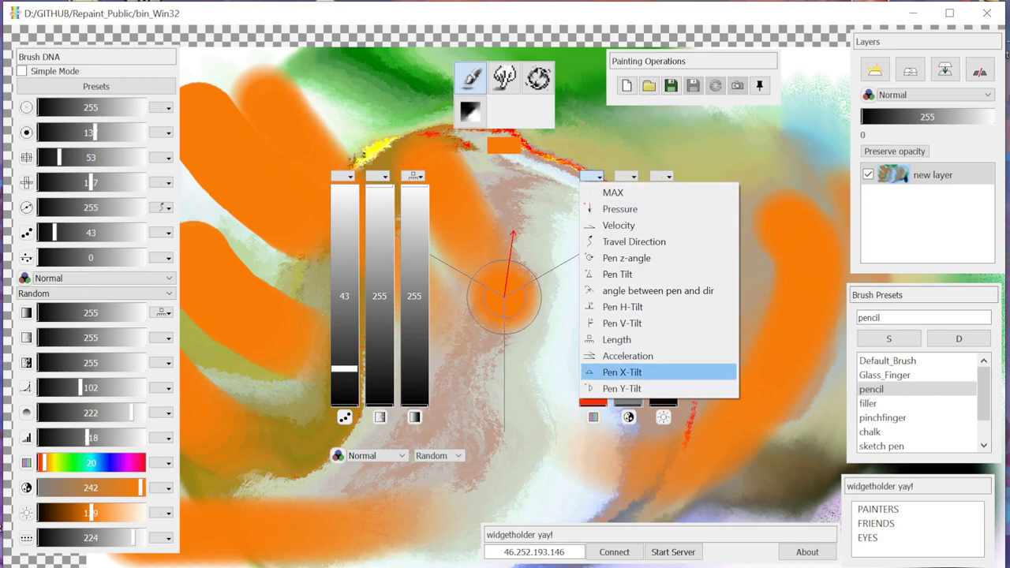
pyautogui.click(616, 339)
pyautogui.press('Tab')
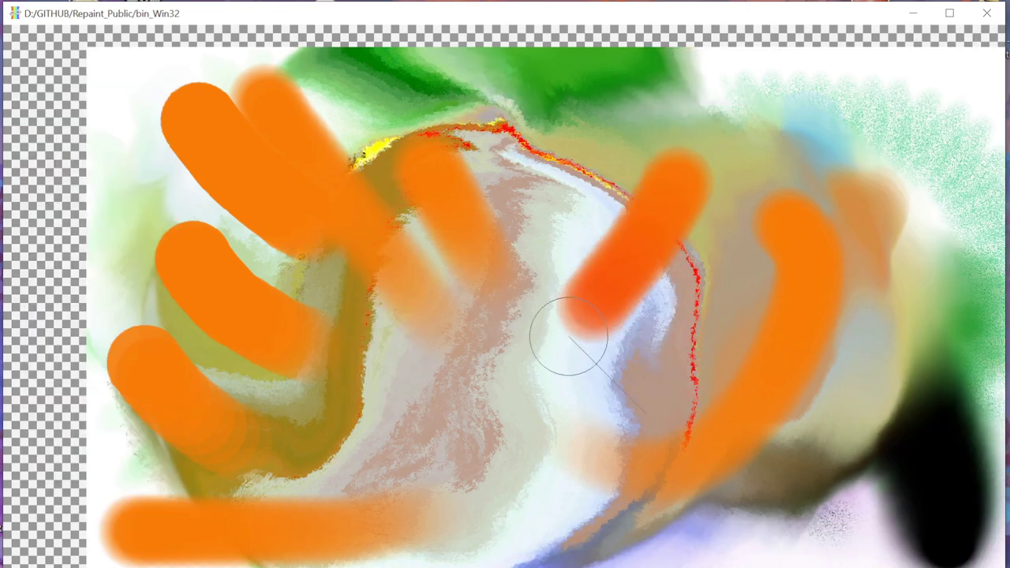
pyautogui.moveTo(568, 338); pyautogui.dragTo(370, 430)
# Set the hue to 129 with its lower limit in the orange range and paint four colour-shifting strokes converging toward the centre.
pyautogui.press('Tab')
pyautogui.moveTo(594, 389)
pyautogui.mouseDown()
pyautogui.moveTo(593, 266)
pyautogui.moveTo(593, 385)
pyautogui.mouseUp()
pyautogui.moveTo(593, 266)
pyautogui.mouseDown()
pyautogui.moveTo(593, 379)
pyautogui.moveTo(593, 294)
pyautogui.mouseUp()
pyautogui.moveTo(593, 366)
pyautogui.mouseDown()
pyautogui.moveTo(593, 399)
pyautogui.moveTo(593, 385)
pyautogui.mouseUp()
pyautogui.press('Tab')
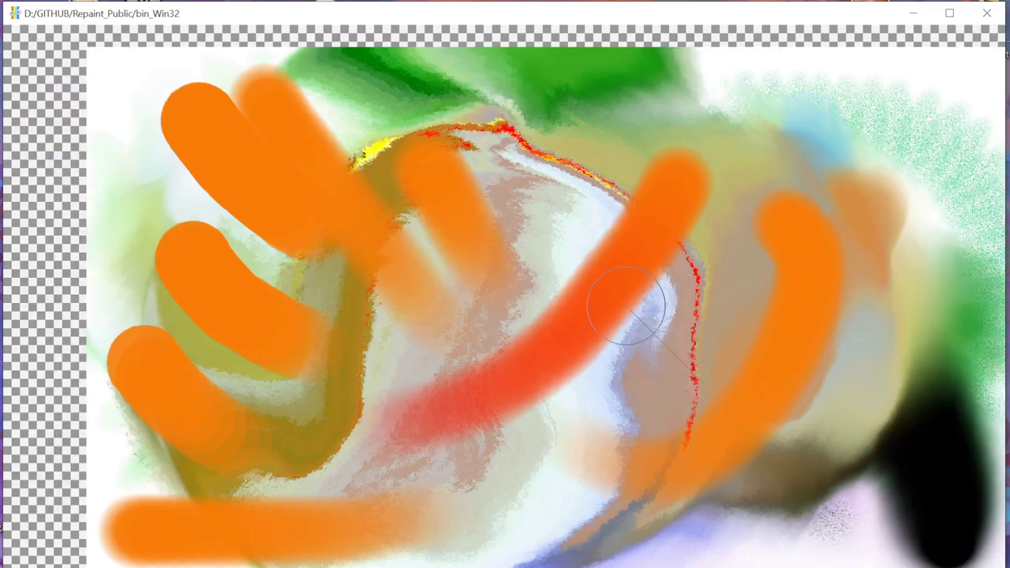
pyautogui.moveTo(753, 234)
pyautogui.mouseDown()
pyautogui.moveTo(679, 345)
pyautogui.moveTo(483, 461)
pyautogui.mouseUp()
pyautogui.moveTo(568, 93); pyautogui.dragTo(631, 434)
pyautogui.moveTo(466, 225); pyautogui.dragTo(624, 457)
pyautogui.moveTo(299, 205); pyautogui.dragTo(568, 442)
# Set the hue to 108 and paint two more colour-shifting strokes on the left half of the painting.
pyautogui.press('Tab')
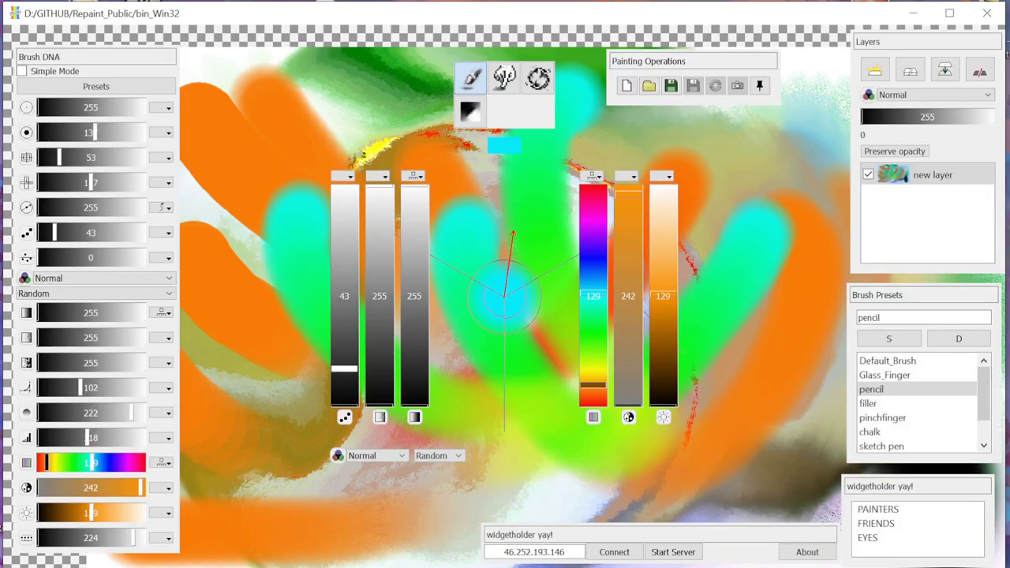
pyautogui.press('Tab')
pyautogui.moveTo(253, 251)
pyautogui.mouseDown()
pyautogui.moveTo(211, 320)
pyautogui.moveTo(505, 465)
pyautogui.mouseUp()
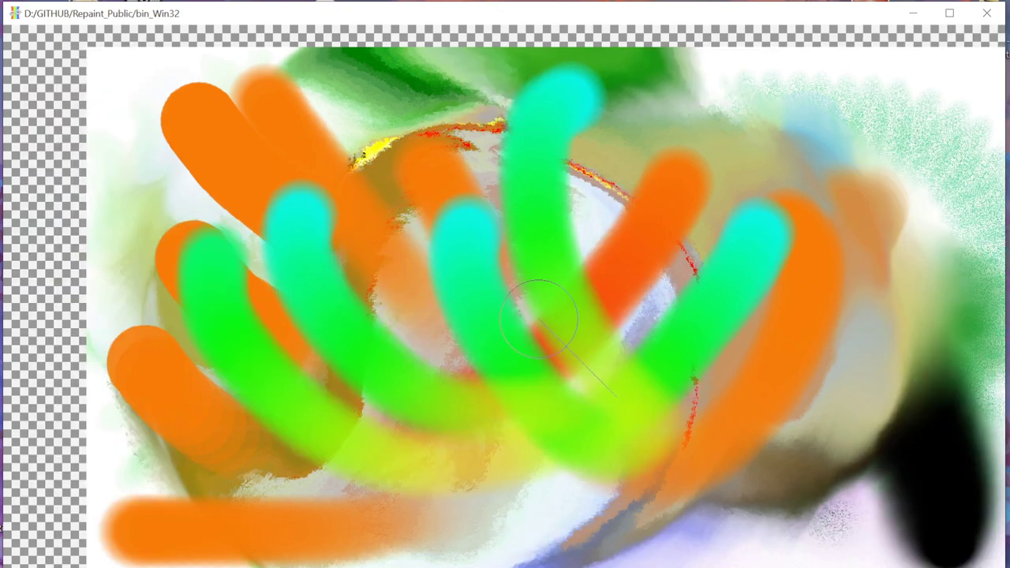
pyautogui.moveTo(343, 138); pyautogui.dragTo(432, 315)
# Set the opacity control to MAX and paint several long, curved green-to-orange strokes from right to left across the canvas.
pyautogui.press('Tab')
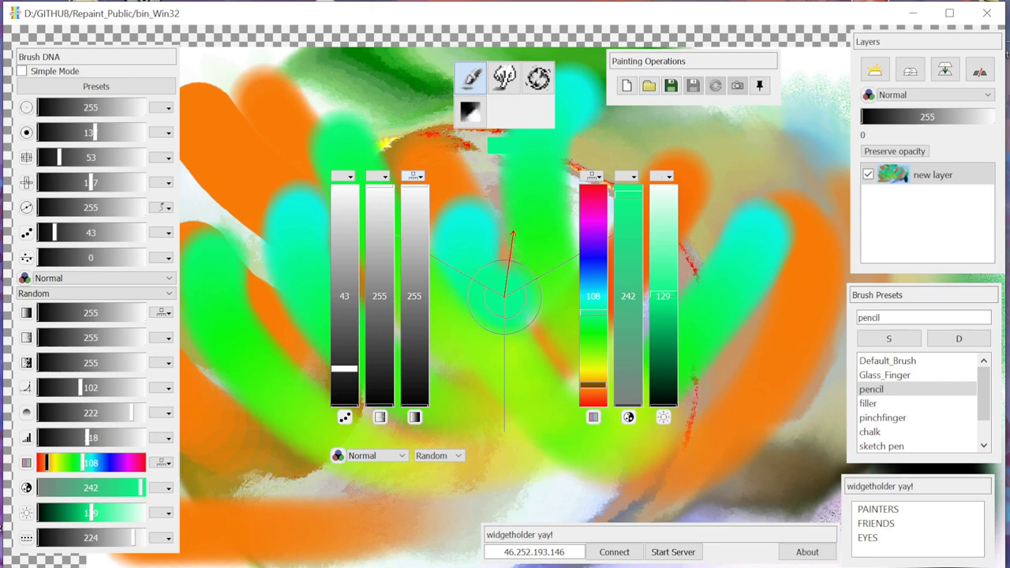
pyautogui.click(414, 176)
pyautogui.click(430, 192)
pyautogui.press('Tab')
pyautogui.moveTo(877, 122)
pyautogui.mouseDown()
pyautogui.moveTo(835, 267)
pyautogui.moveTo(585, 365)
pyautogui.moveTo(241, 284)
pyautogui.mouseUp()
pyautogui.moveTo(826, 141)
pyautogui.mouseDown()
pyautogui.moveTo(523, 298)
pyautogui.moveTo(237, 228)
pyautogui.mouseUp()
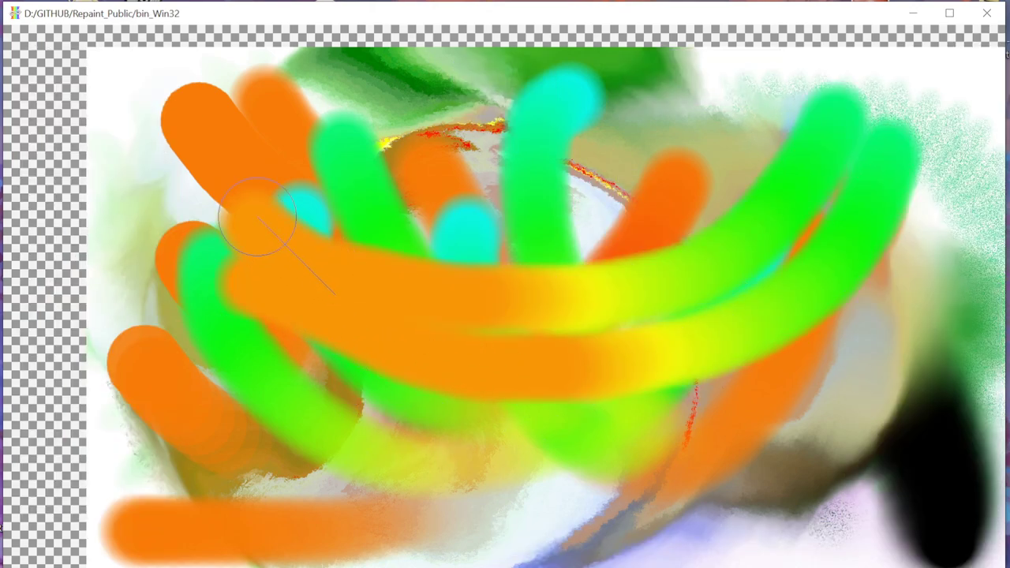
pyautogui.moveTo(794, 86)
pyautogui.mouseDown()
pyautogui.moveTo(609, 231)
pyautogui.moveTo(326, 214)
pyautogui.mouseUp()
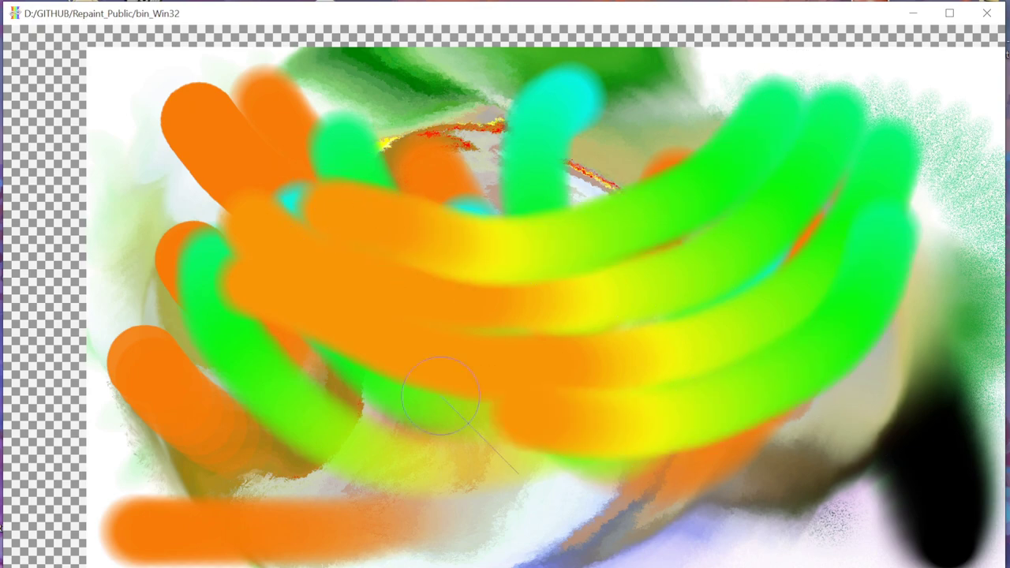
pyautogui.moveTo(857, 383)
pyautogui.mouseDown()
pyautogui.moveTo(607, 507)
pyautogui.moveTo(270, 394)
pyautogui.mouseUp()
# Set the hue to 174, lower the brush opacity to 194, and raise the opacity's lower limit to a dark grey level.
pyautogui.press('Tab')
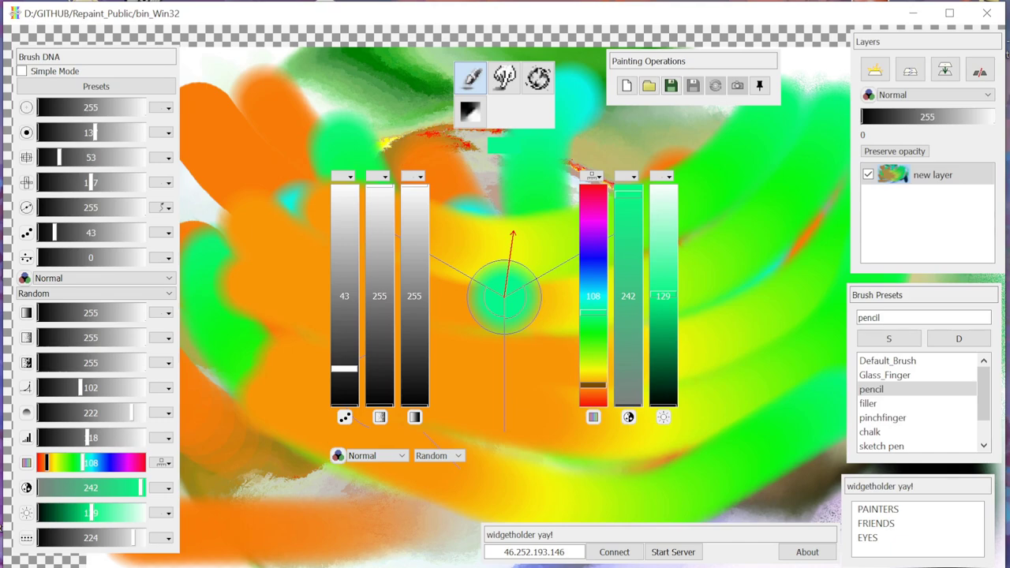
pyautogui.moveTo(593, 313)
pyautogui.mouseDown()
pyautogui.moveTo(594, 218)
pyautogui.moveTo(593, 272)
pyautogui.moveTo(592, 253)
pyautogui.mouseUp()
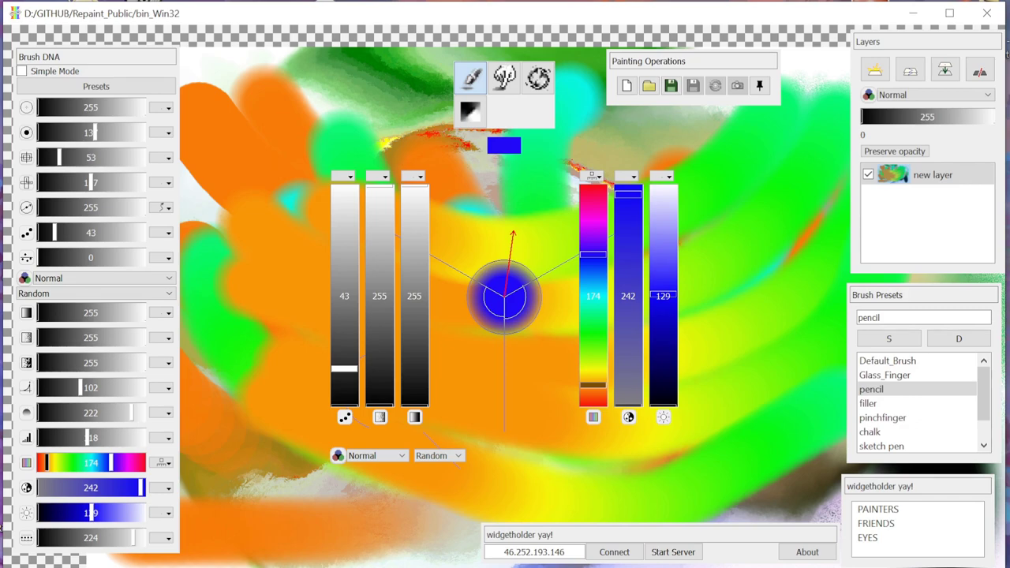
pyautogui.moveTo(414, 216); pyautogui.dragTo(415, 237)
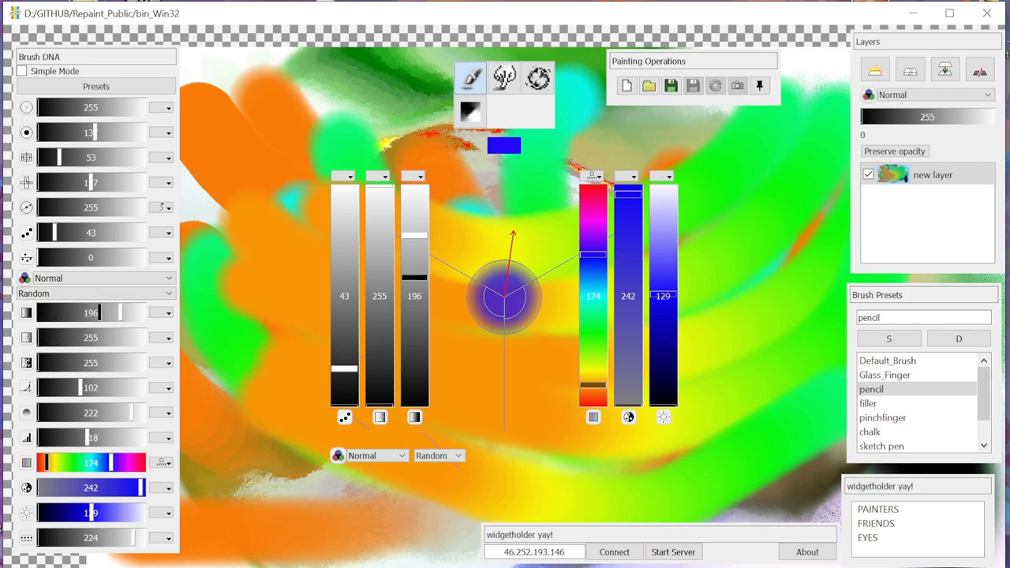
pyautogui.moveTo(415, 326); pyautogui.dragTo(415, 343)
pyautogui.moveTo(415, 235)
pyautogui.mouseDown()
pyautogui.moveTo(415, 190)
pyautogui.moveTo(415, 235)
pyautogui.mouseUp()
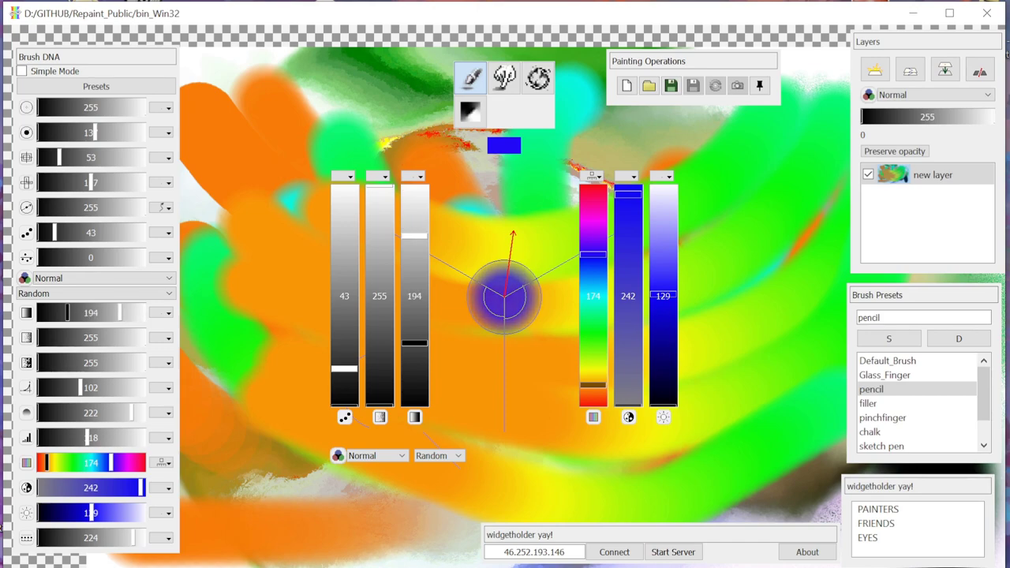
pyautogui.moveTo(415, 343)
pyautogui.mouseDown()
pyautogui.moveTo(415, 362)
pyautogui.moveTo(415, 309)
pyautogui.moveTo(415, 331)
pyautogui.mouseUp()
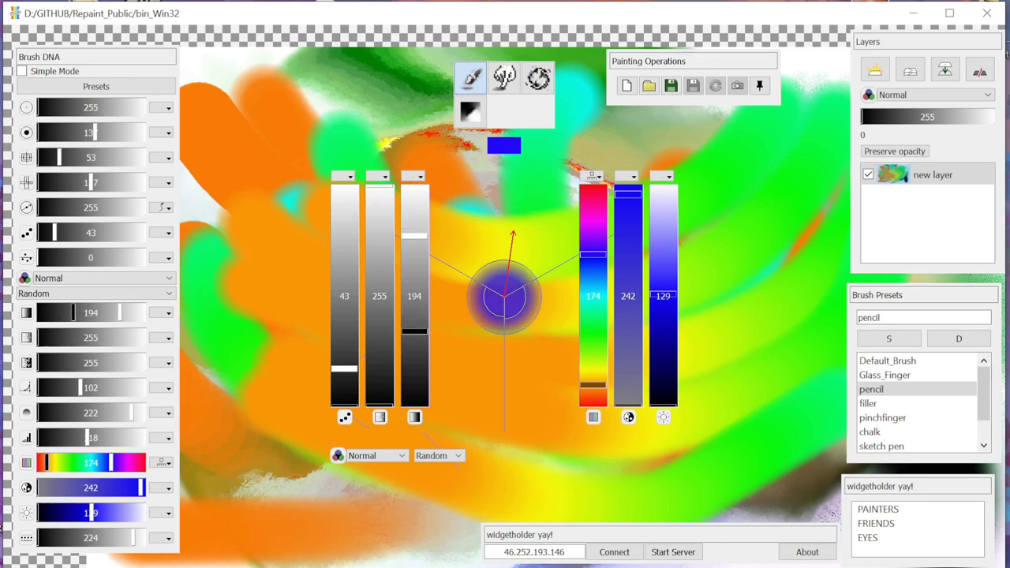
# Set the brush opacity to 228, raise its lower limit to a mid-grey level, and link opacity to Length.
pyautogui.moveTo(415, 235); pyautogui.dragTo(415, 188)
pyautogui.moveTo(415, 332); pyautogui.dragTo(415, 296)
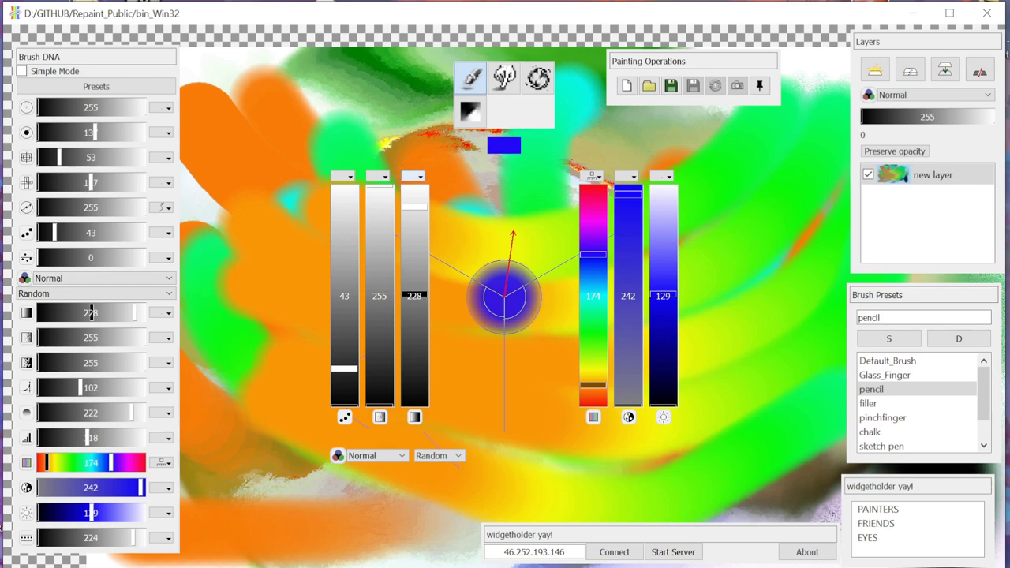
pyautogui.click(415, 176)
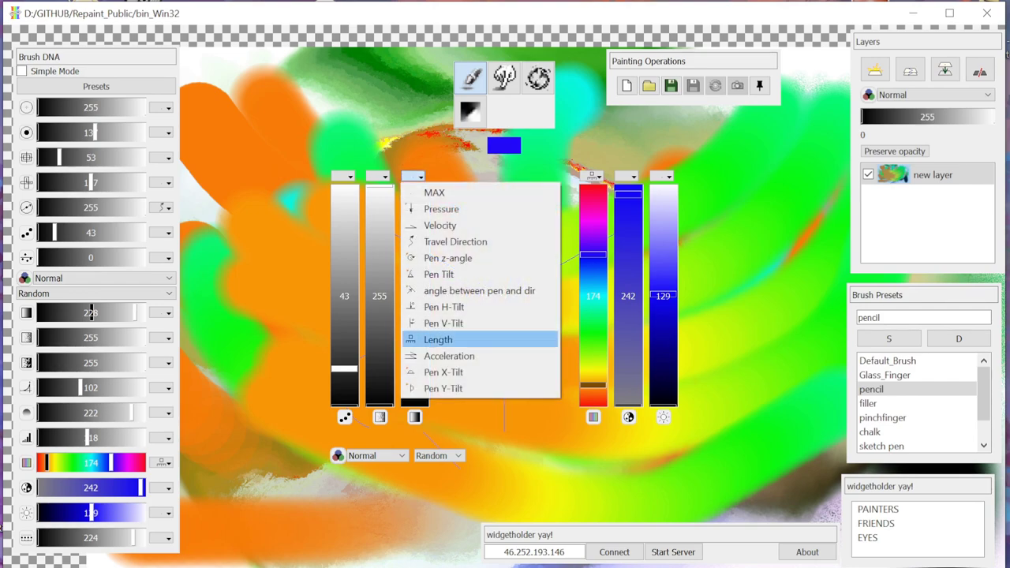
pyautogui.click(438, 340)
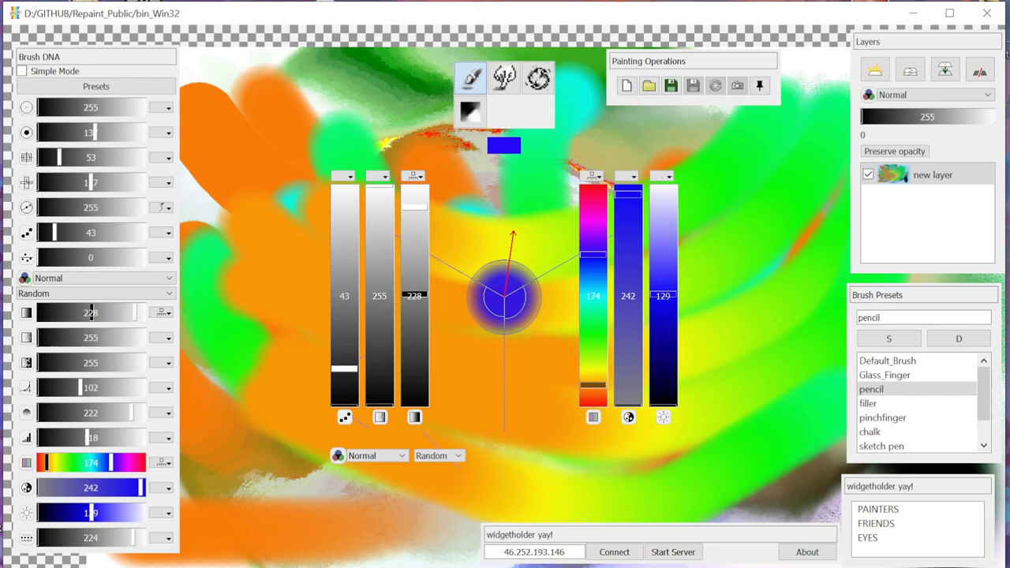
# Paint a long curved stroke shifting from blue through green to orange, from the canvas's upper left to its lower right.
pyautogui.press('Tab')
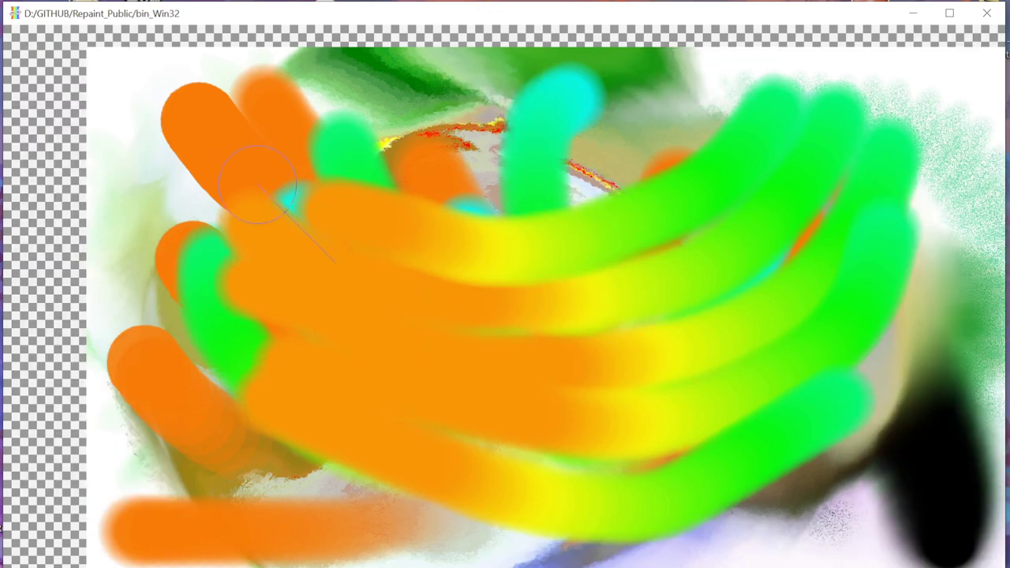
pyautogui.moveTo(258, 182)
pyautogui.mouseDown()
pyautogui.moveTo(370, 320)
pyautogui.moveTo(515, 397)
pyautogui.moveTo(670, 436)
pyautogui.moveTo(871, 416)
pyautogui.mouseUp()
pyautogui.press('Tab')
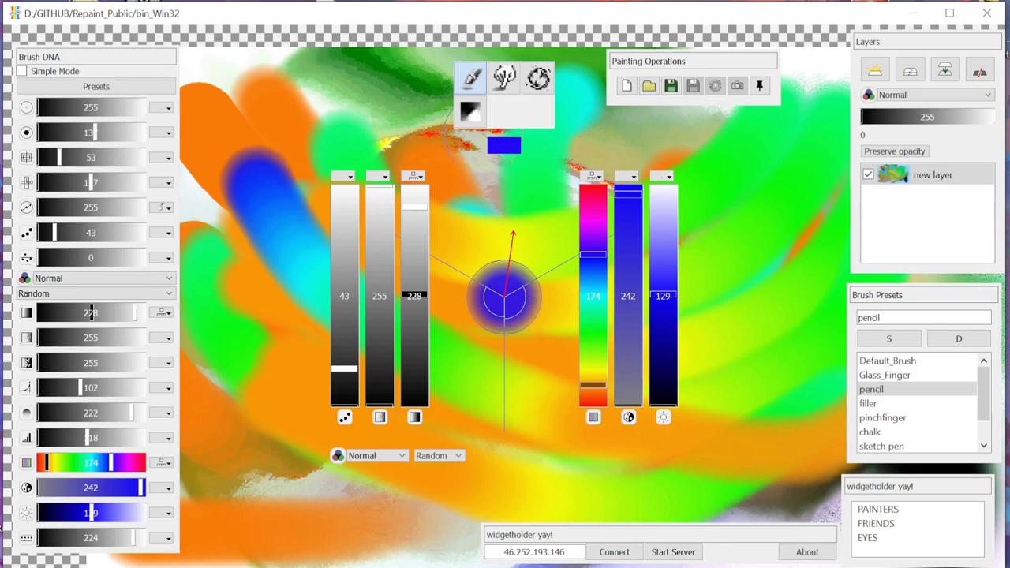
# Lower the opacity's lower limit to a near-black level and paint fading, colour-shifting strokes from the upper left across the canvas.
pyautogui.moveTo(415, 294); pyautogui.dragTo(415, 375)
pyautogui.press('Tab')
pyautogui.moveTo(252, 134)
pyautogui.mouseDown()
pyautogui.moveTo(429, 264)
pyautogui.moveTo(806, 310)
pyautogui.moveTo(508, 202)
pyautogui.moveTo(320, 442)
pyautogui.moveTo(448, 407)
pyautogui.mouseUp()
pyautogui.press('Tab')
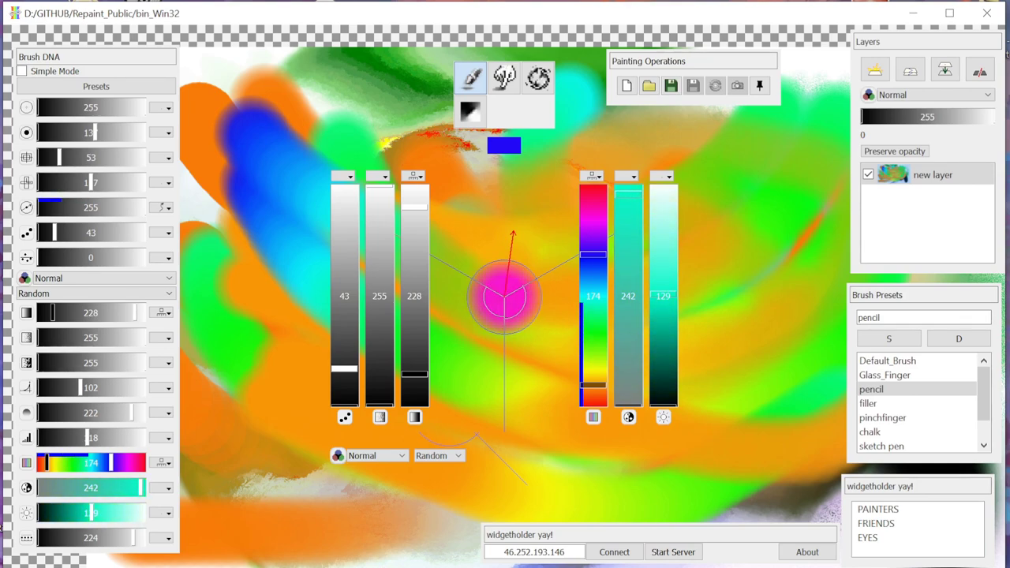
# Paint a stroke of randomly hued dabs over the blue strokes in the upper left of the canvas.
pyautogui.press('Tab')
pyautogui.moveTo(269, 151)
pyautogui.mouseDown()
pyautogui.moveTo(267, 212)
pyautogui.moveTo(563, 225)
pyautogui.moveTo(355, 378)
pyautogui.moveTo(382, 272)
pyautogui.mouseUp()
pyautogui.press('Tab')
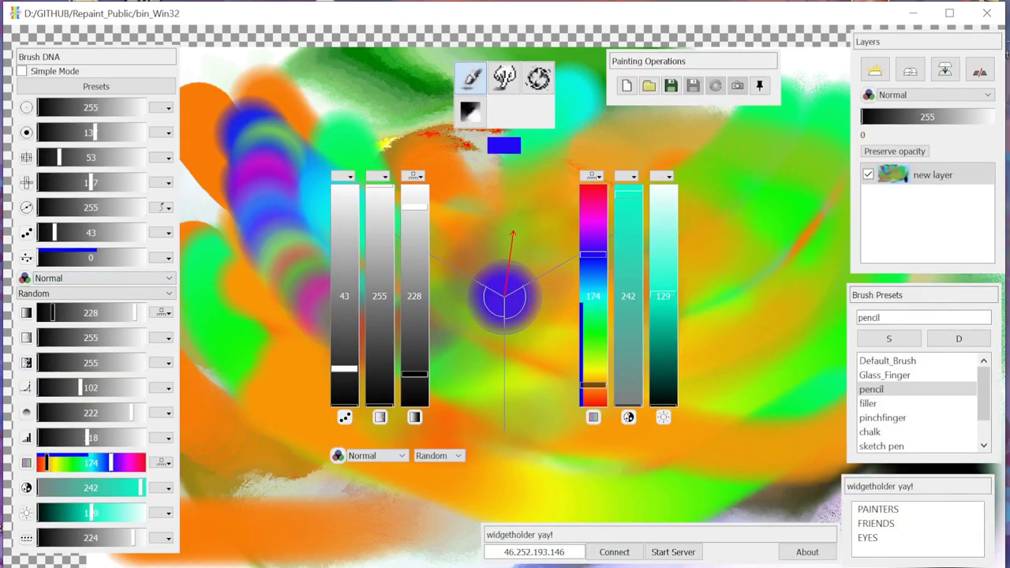
# Paint scattered multicoloured dabs across the left side and centre of the canvas.
pyautogui.press('Tab')
pyautogui.moveTo(277, 298)
pyautogui.mouseDown()
pyautogui.moveTo(256, 311)
pyautogui.moveTo(392, 463)
pyautogui.moveTo(576, 283)
pyautogui.moveTo(472, 443)
pyautogui.moveTo(505, 296)
pyautogui.mouseUp()
pyautogui.press('Tab')
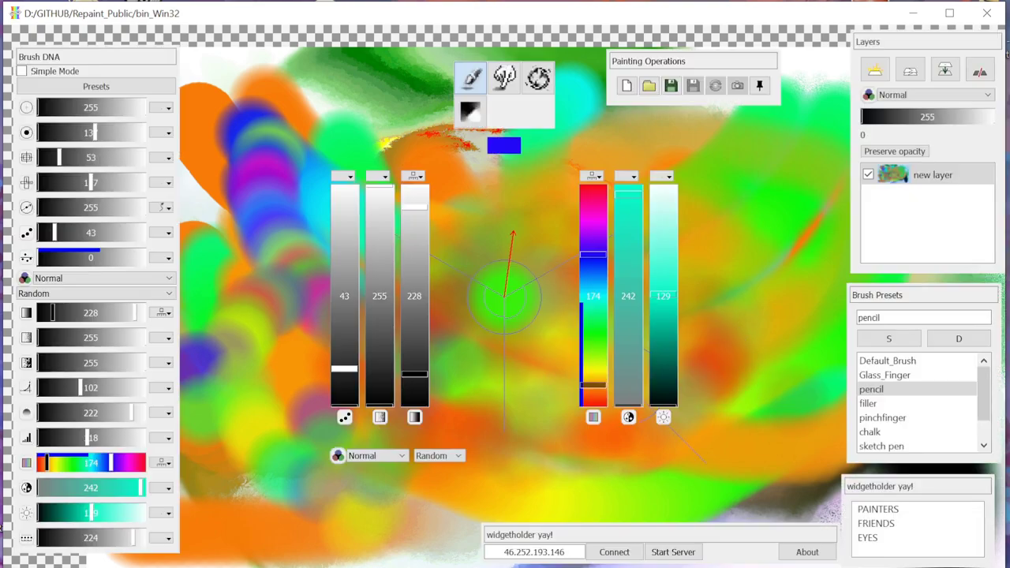
pyautogui.press('Tab')
pyautogui.moveTo(634, 229)
pyautogui.mouseDown()
pyautogui.moveTo(398, 378)
pyautogui.moveTo(725, 381)
pyautogui.moveTo(714, 319)
pyautogui.mouseUp()
pyautogui.press('Tab')
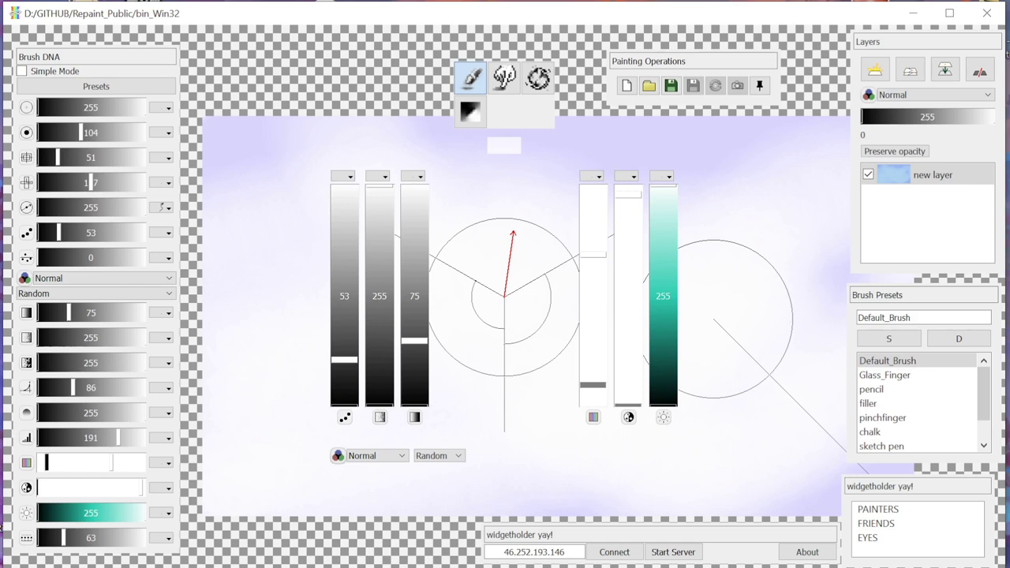
# Set the Default_Brush lightness to 155 and cover most of the pale canvas with broad blue strokes.
pyautogui.moveTo(662, 187)
pyautogui.mouseDown()
pyautogui.moveTo(663, 302)
pyautogui.moveTo(663, 256)
pyautogui.moveTo(662, 270)
pyautogui.mouseUp()
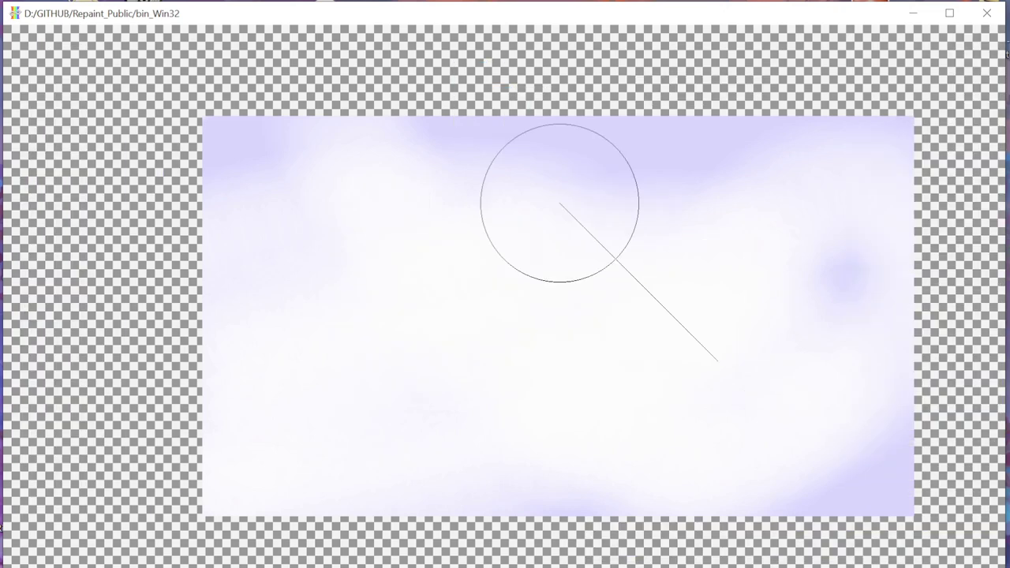
pyautogui.moveTo(559, 203)
pyautogui.mouseDown()
pyautogui.moveTo(709, 270)
pyautogui.moveTo(405, 451)
pyautogui.moveTo(315, 278)
pyautogui.moveTo(566, 349)
pyautogui.moveTo(505, 295)
pyautogui.mouseUp()
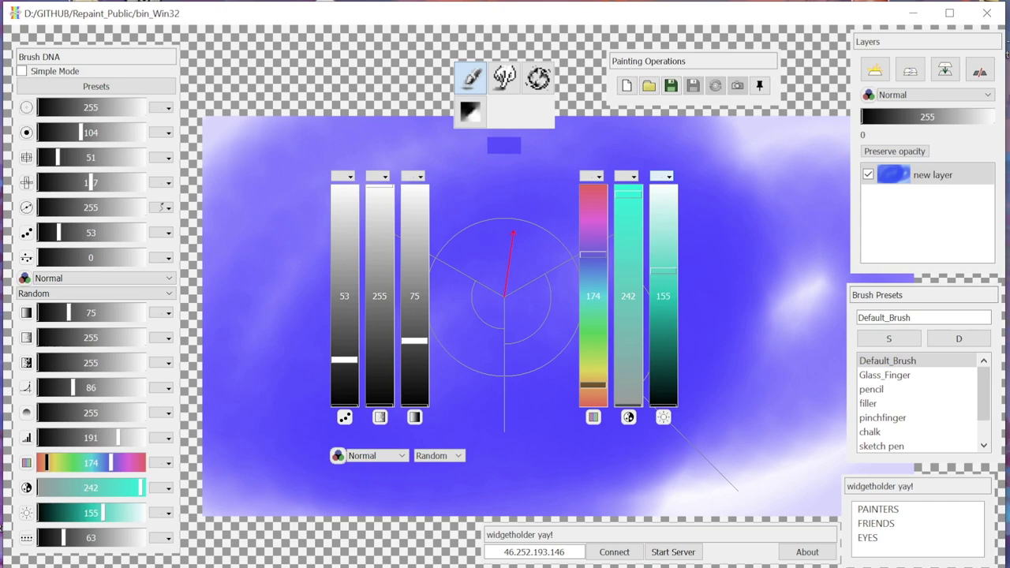
# Set the brush lightness to 197 for a paler blue.
pyautogui.click(664, 235)
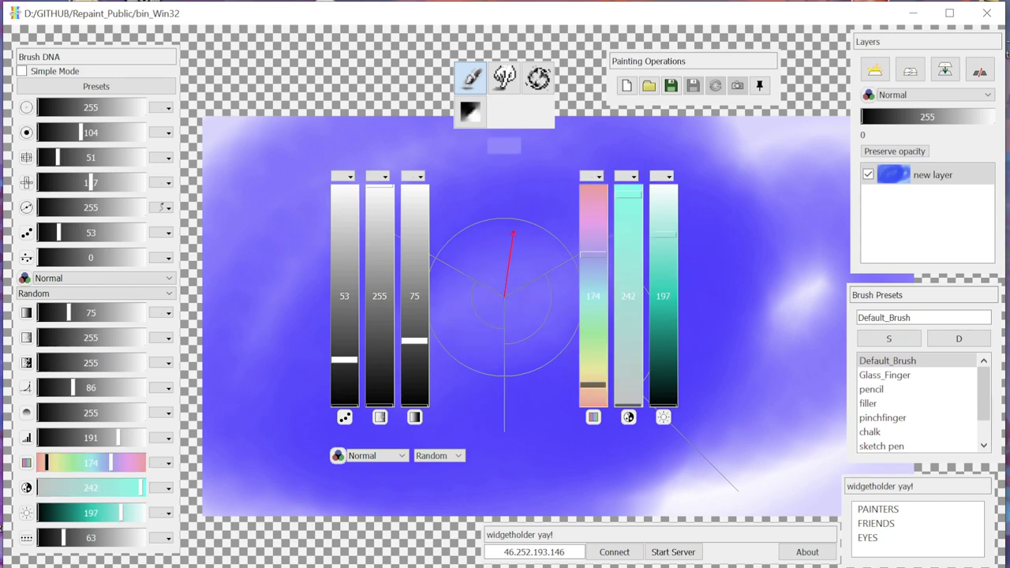
pyautogui.press('Tab')
pyautogui.press('Tab')
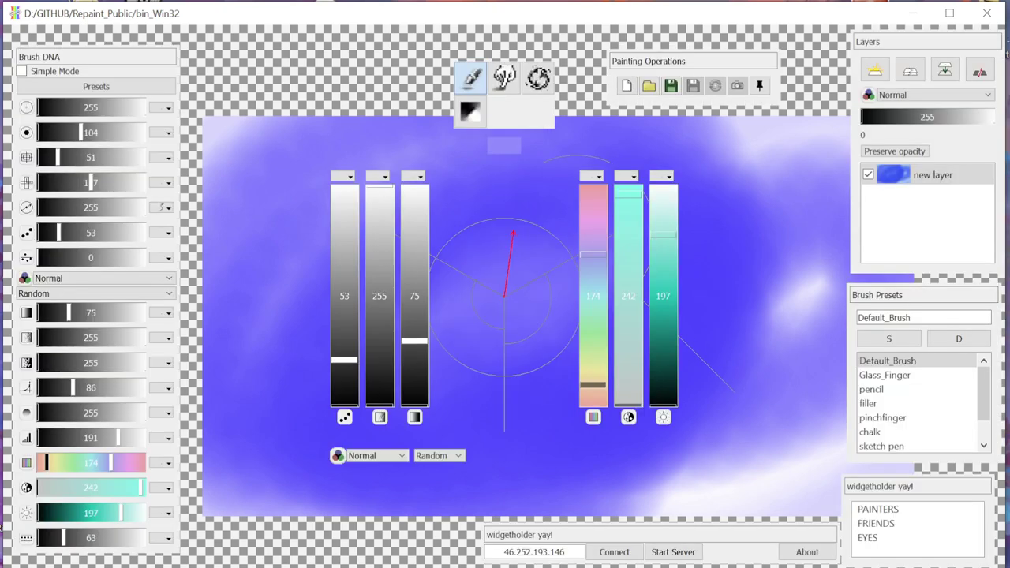